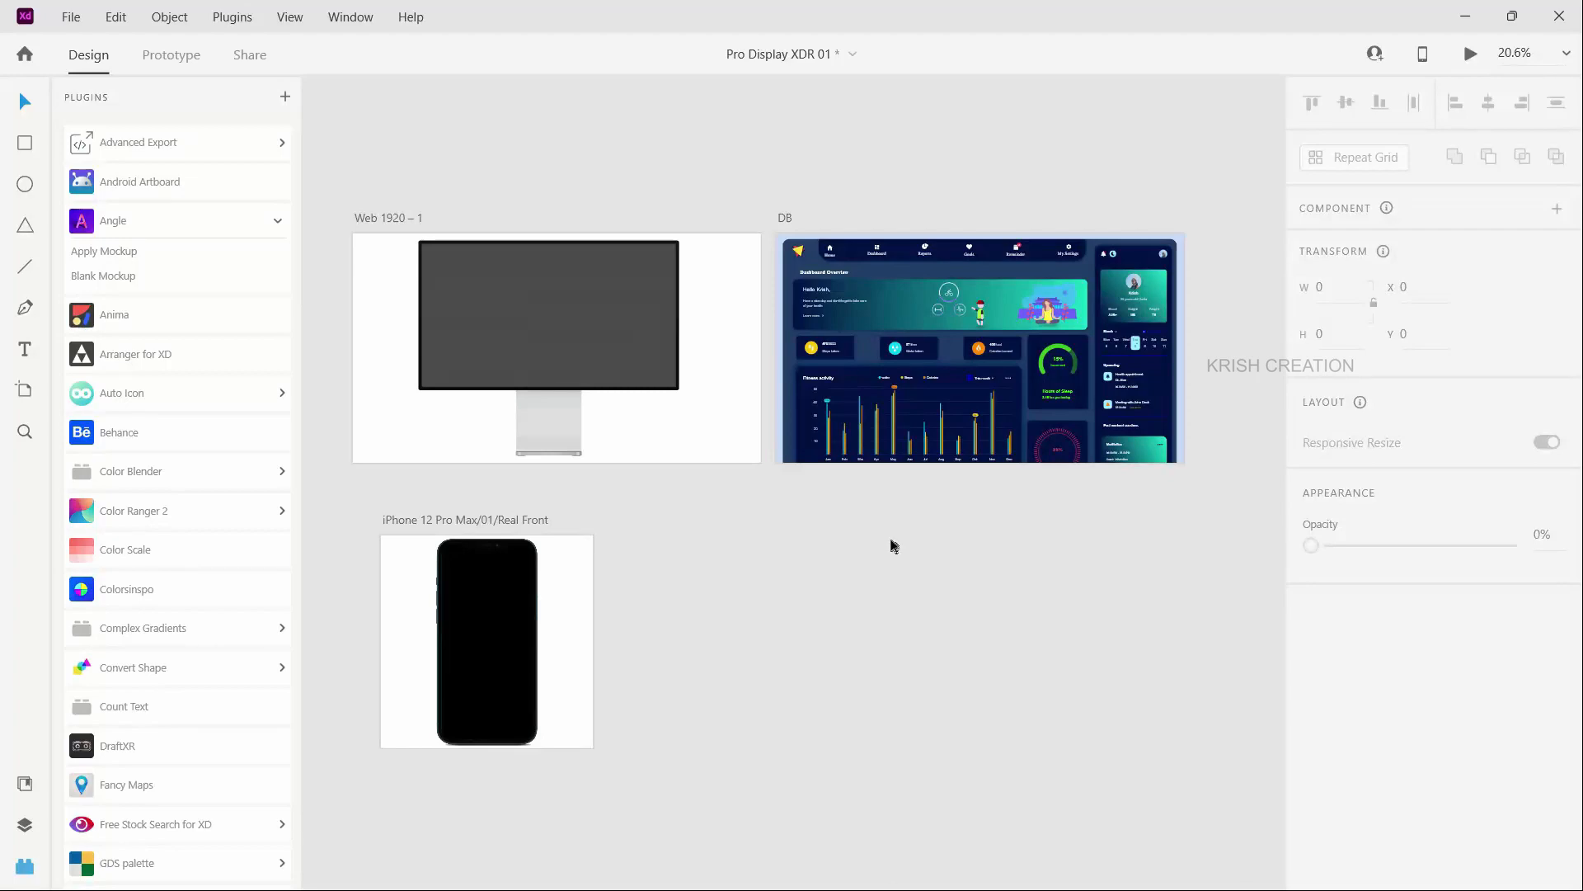
- Switch to the browser and examine the angle.sh page as far as the Download Sample option
key(alt+Tab)
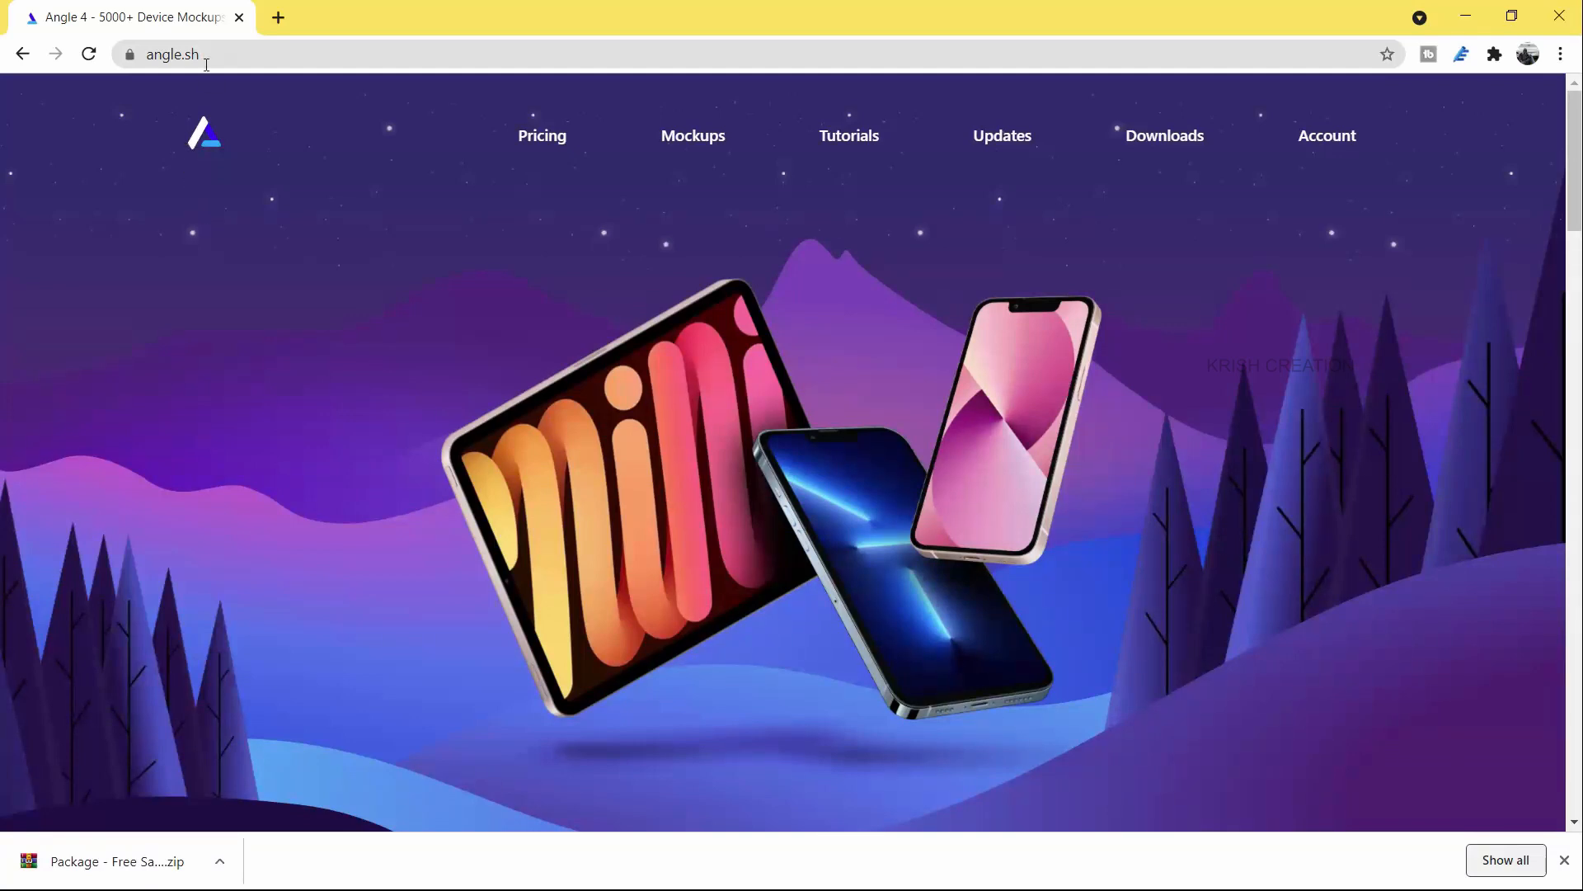
click(150, 55)
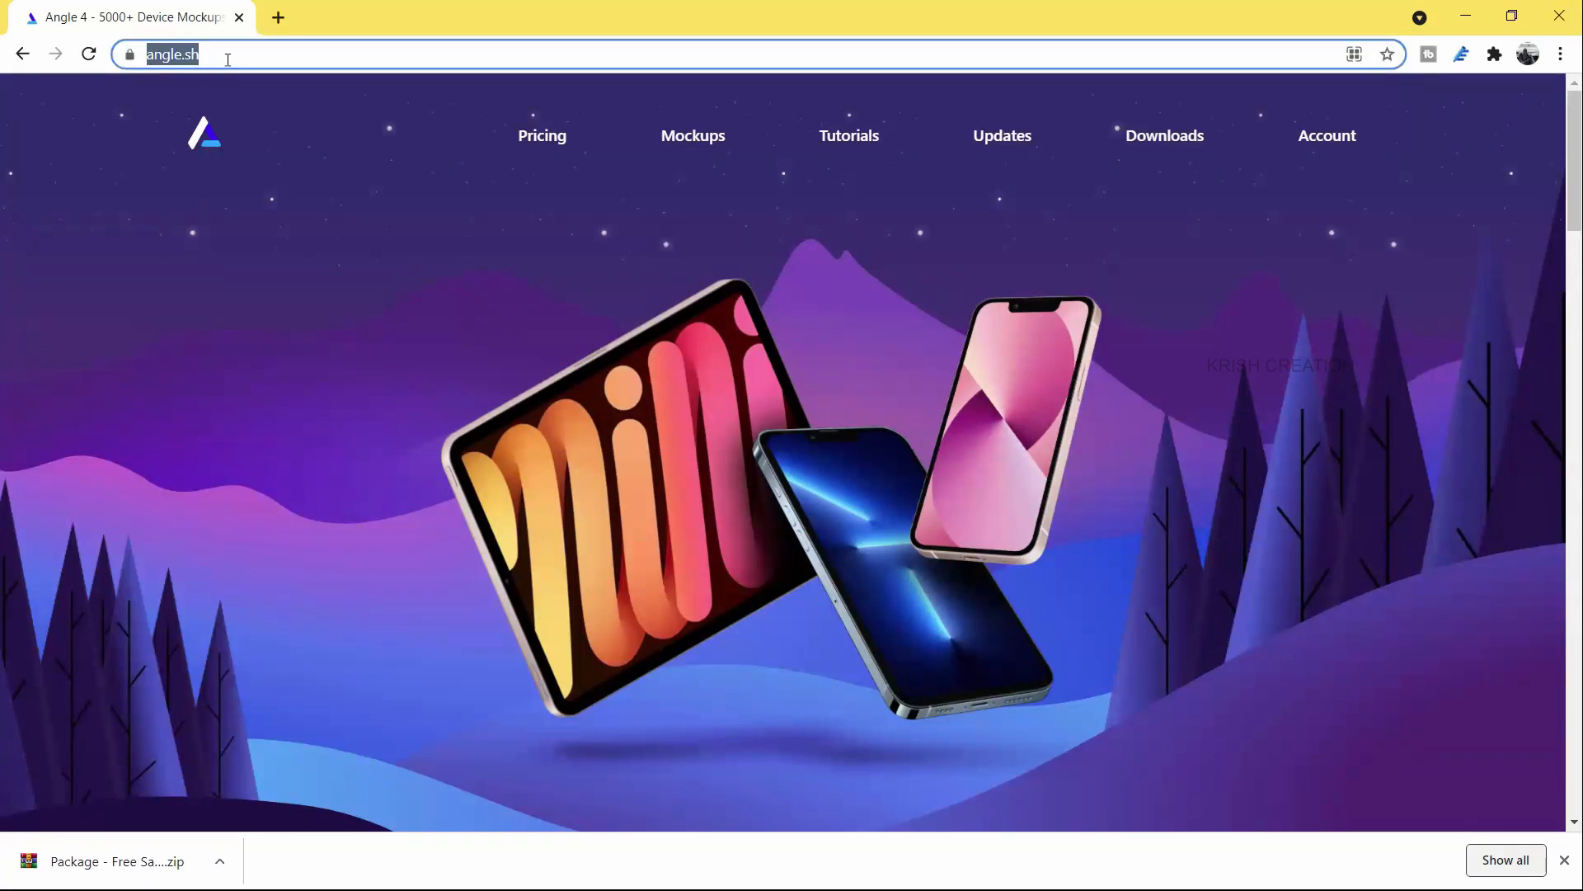
click(740, 390)
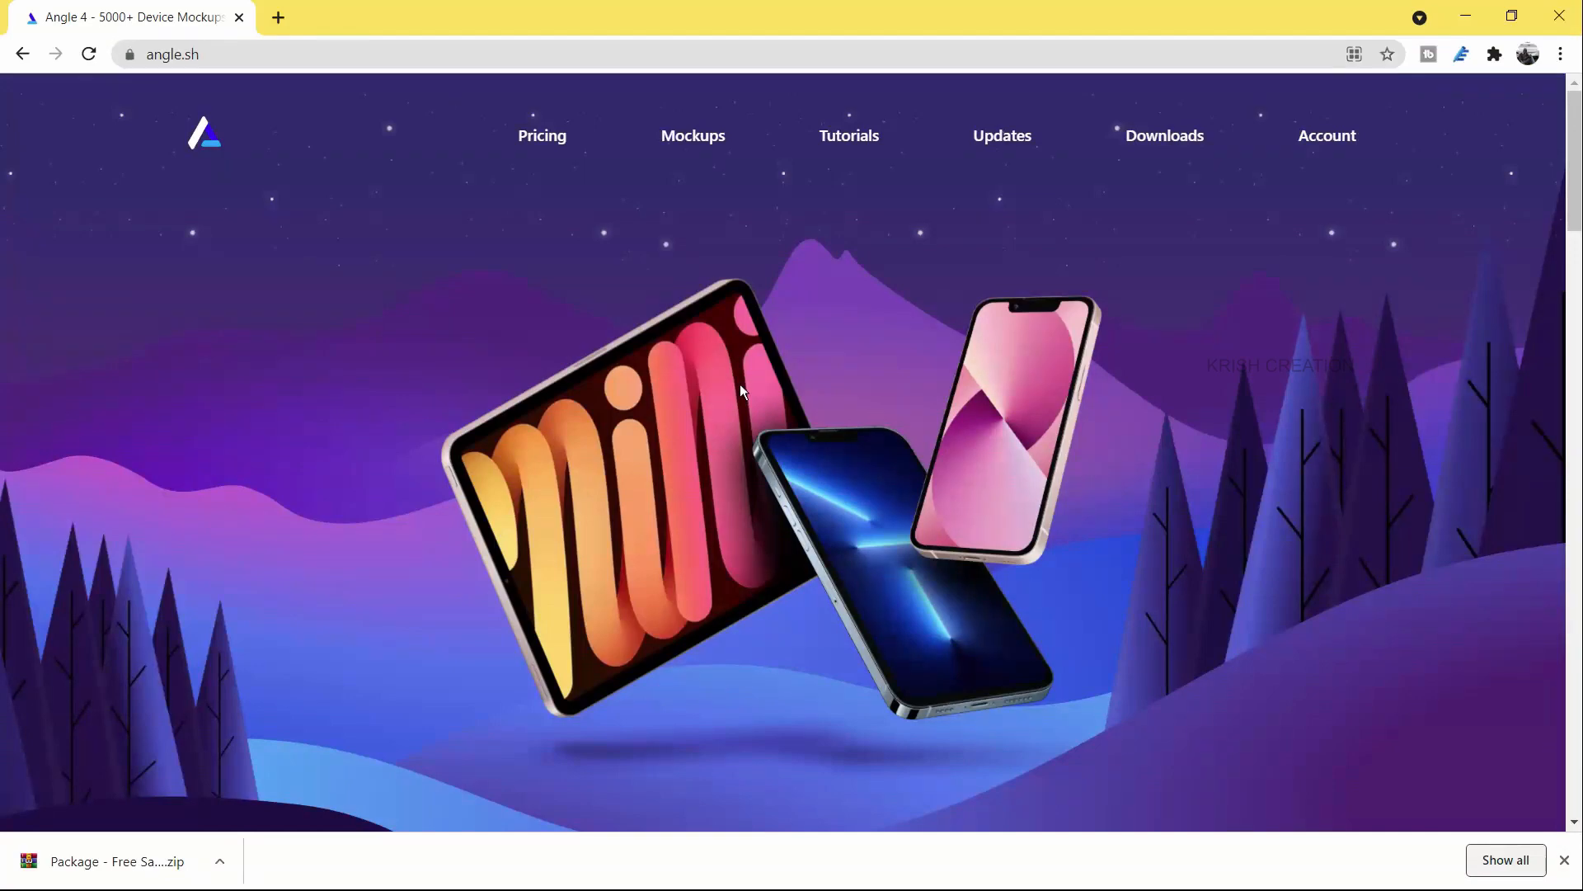
scroll(739, 388, down, 10)
scroll(734, 399, down, 6)
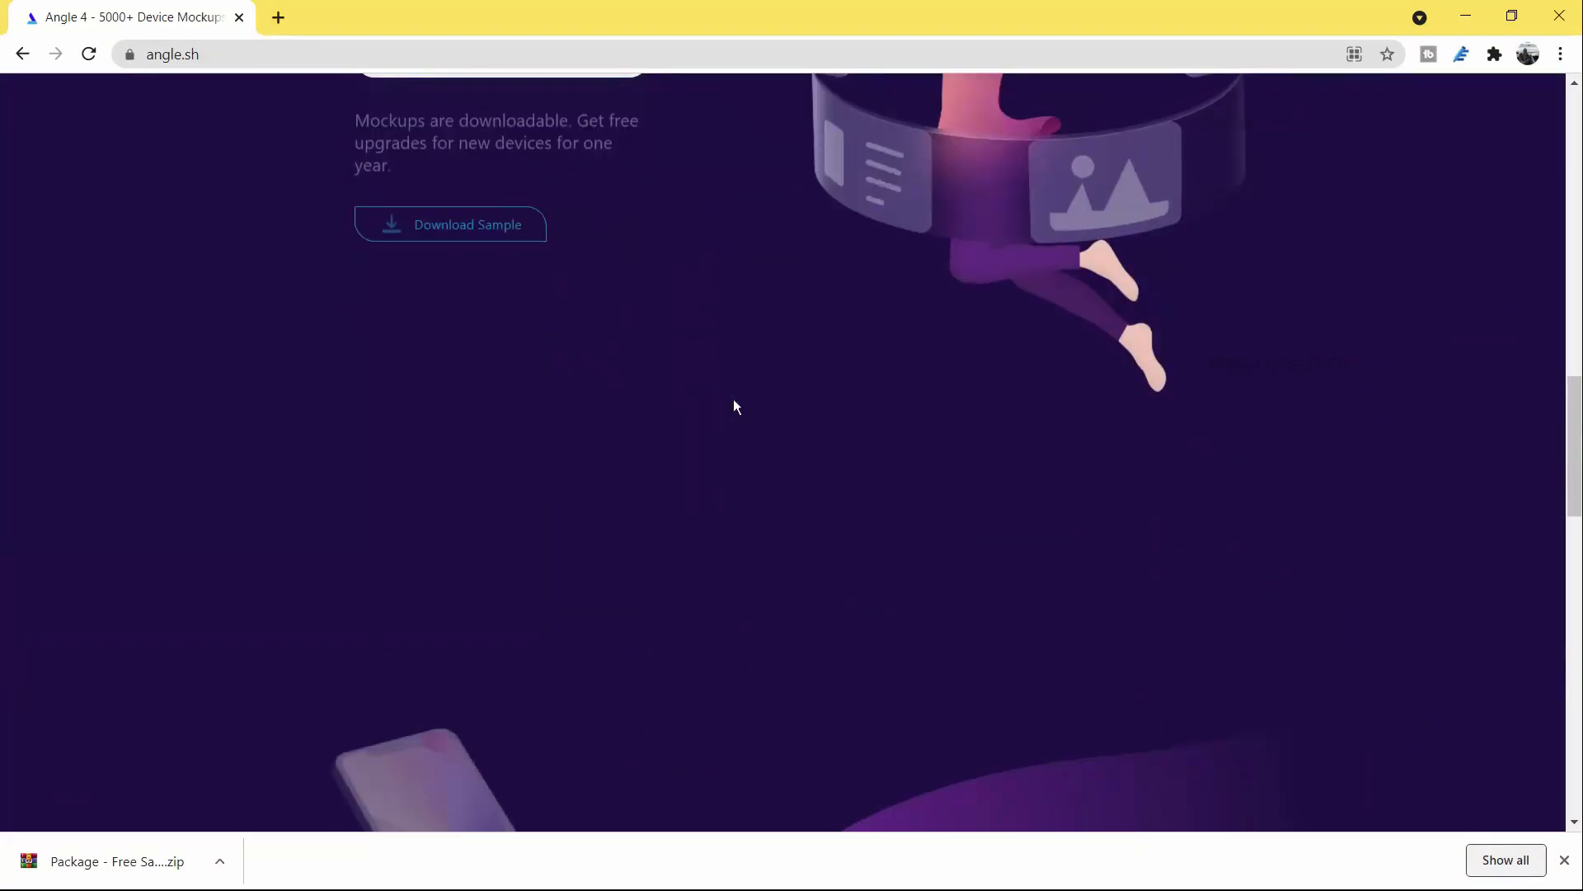
scroll(734, 398, up, 4)
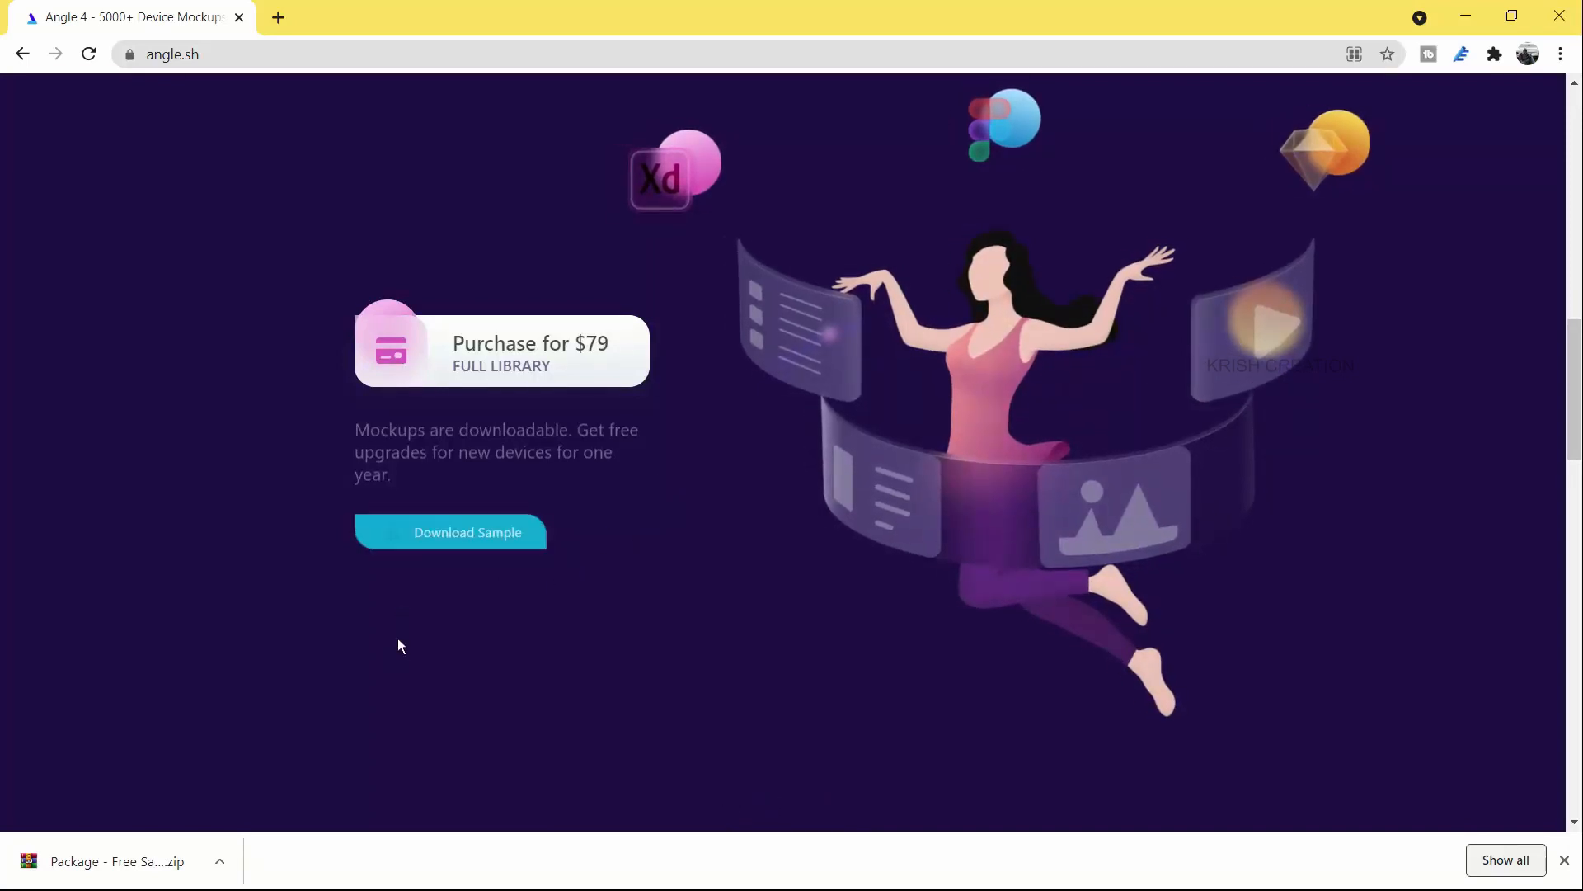
- Switch to File Explorer and open the extracted Package - Free Sample folder in Downloads
key(alt+Tab)
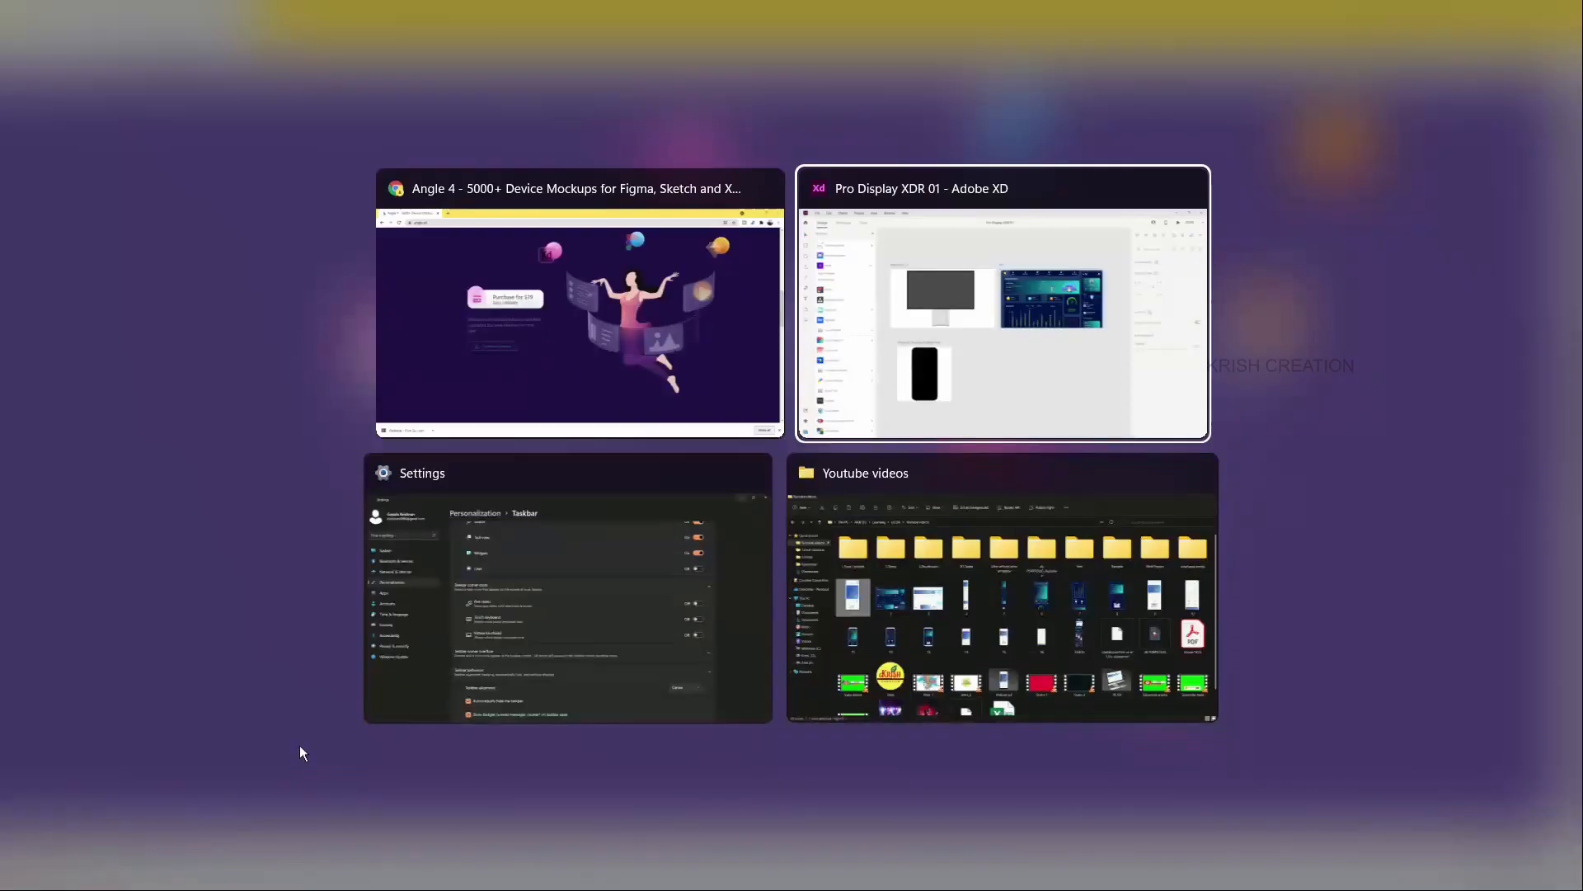
click(893, 581)
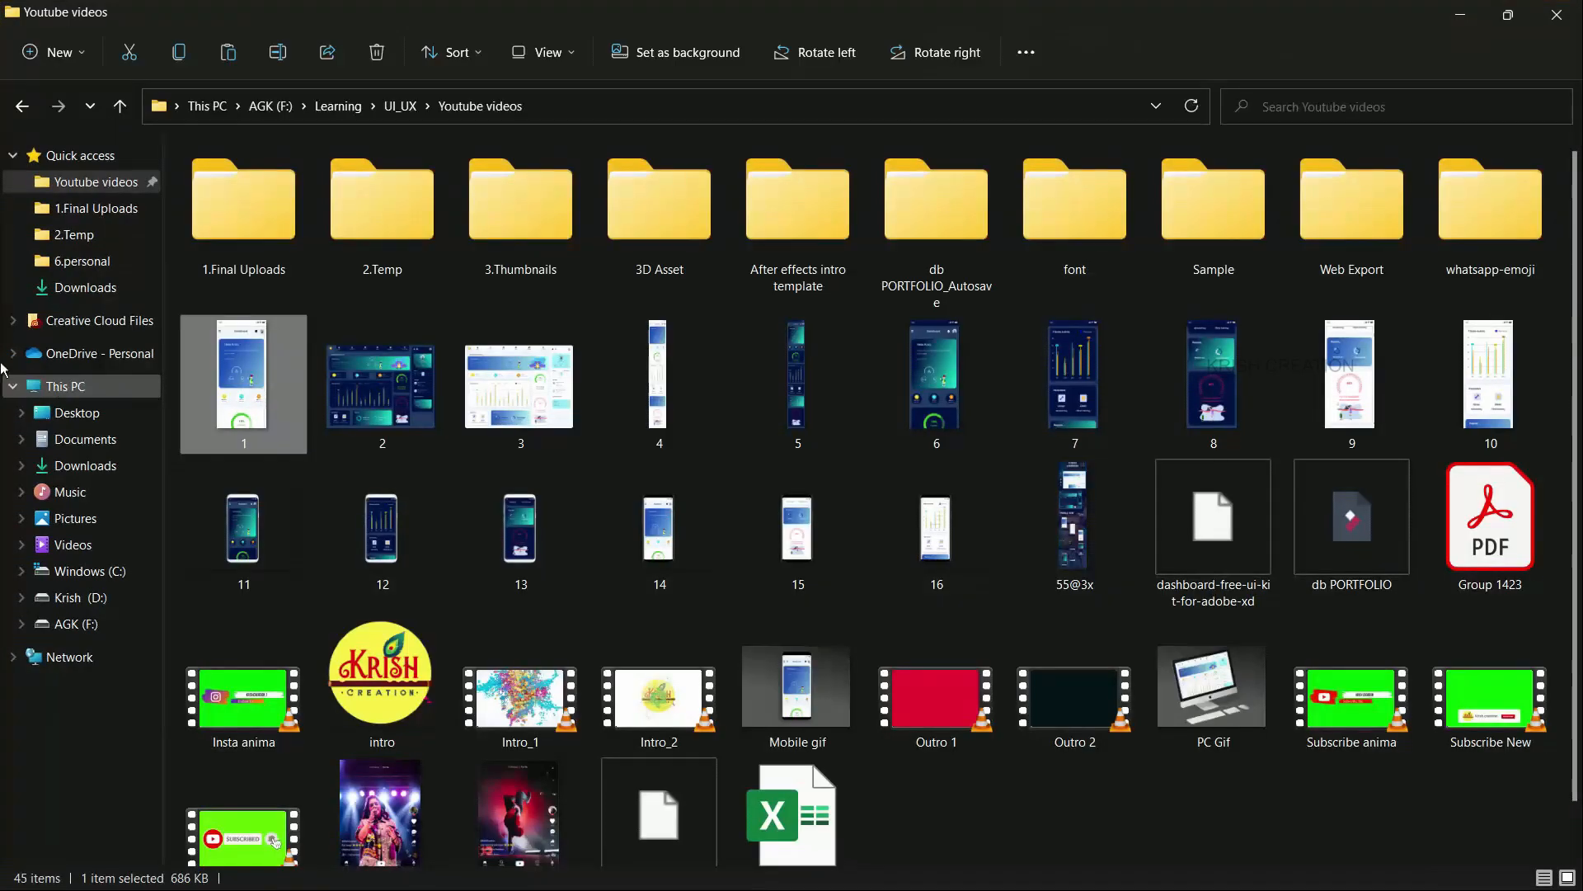
click(85, 287)
click(592, 249)
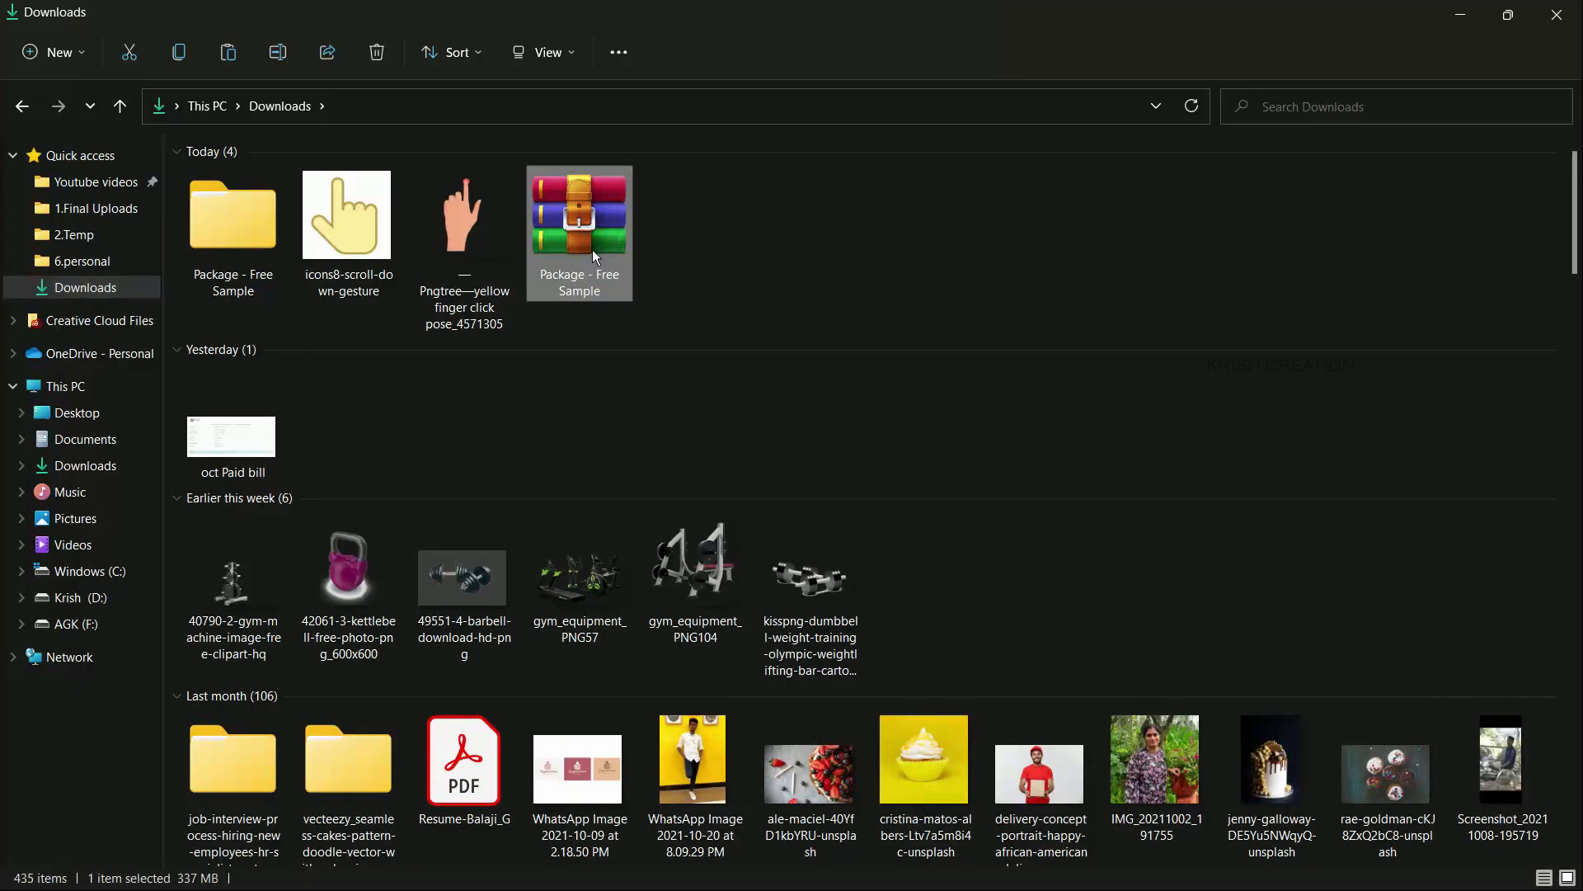
right_click(593, 250)
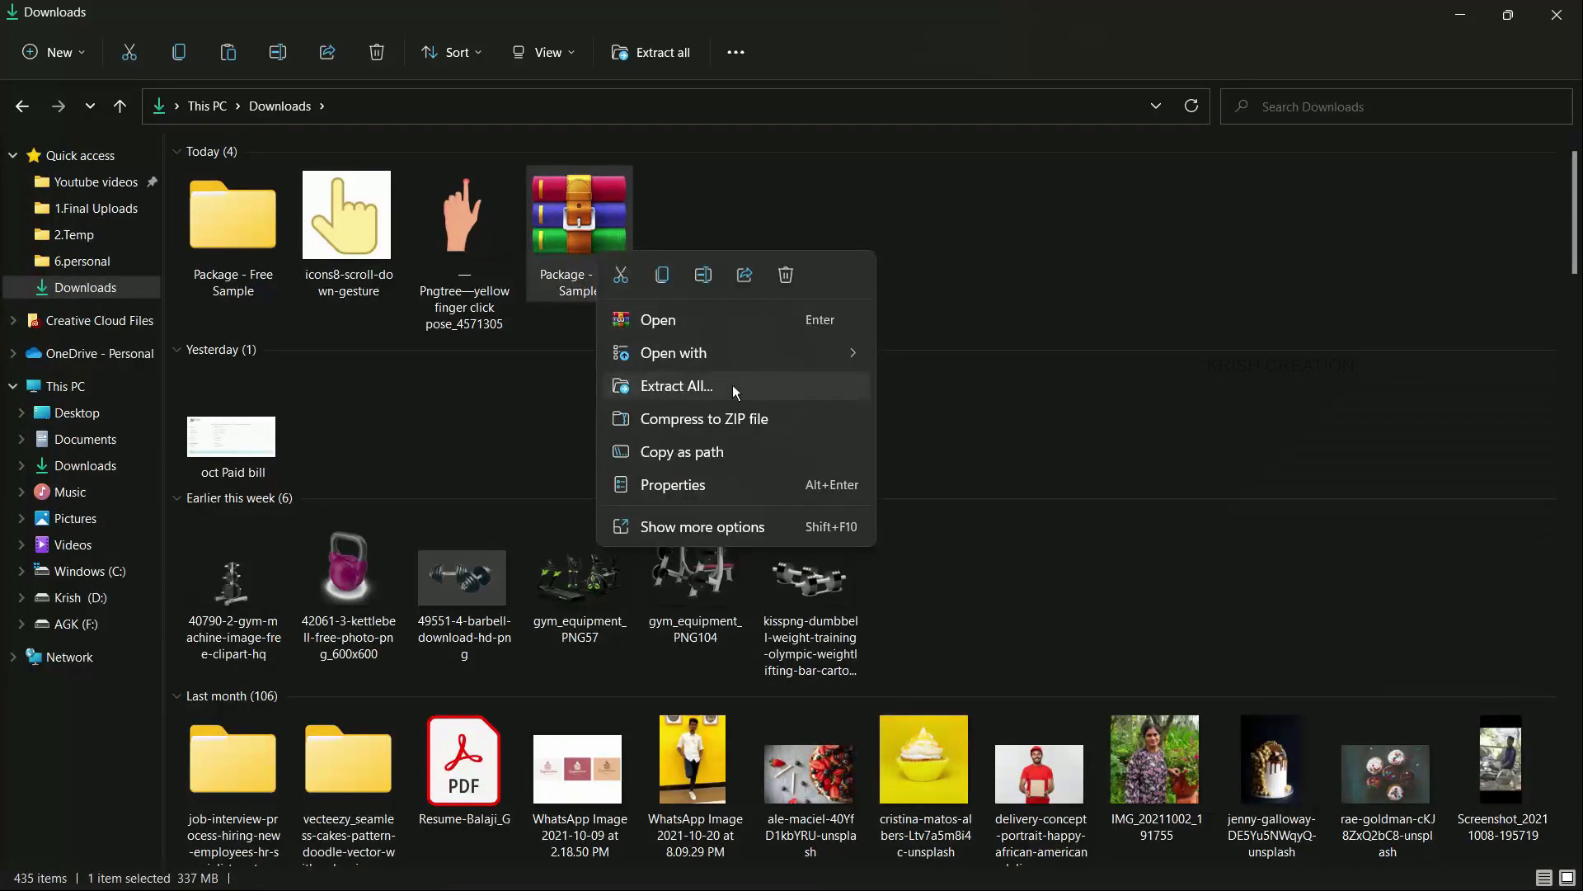
click(912, 354)
double_click(244, 219)
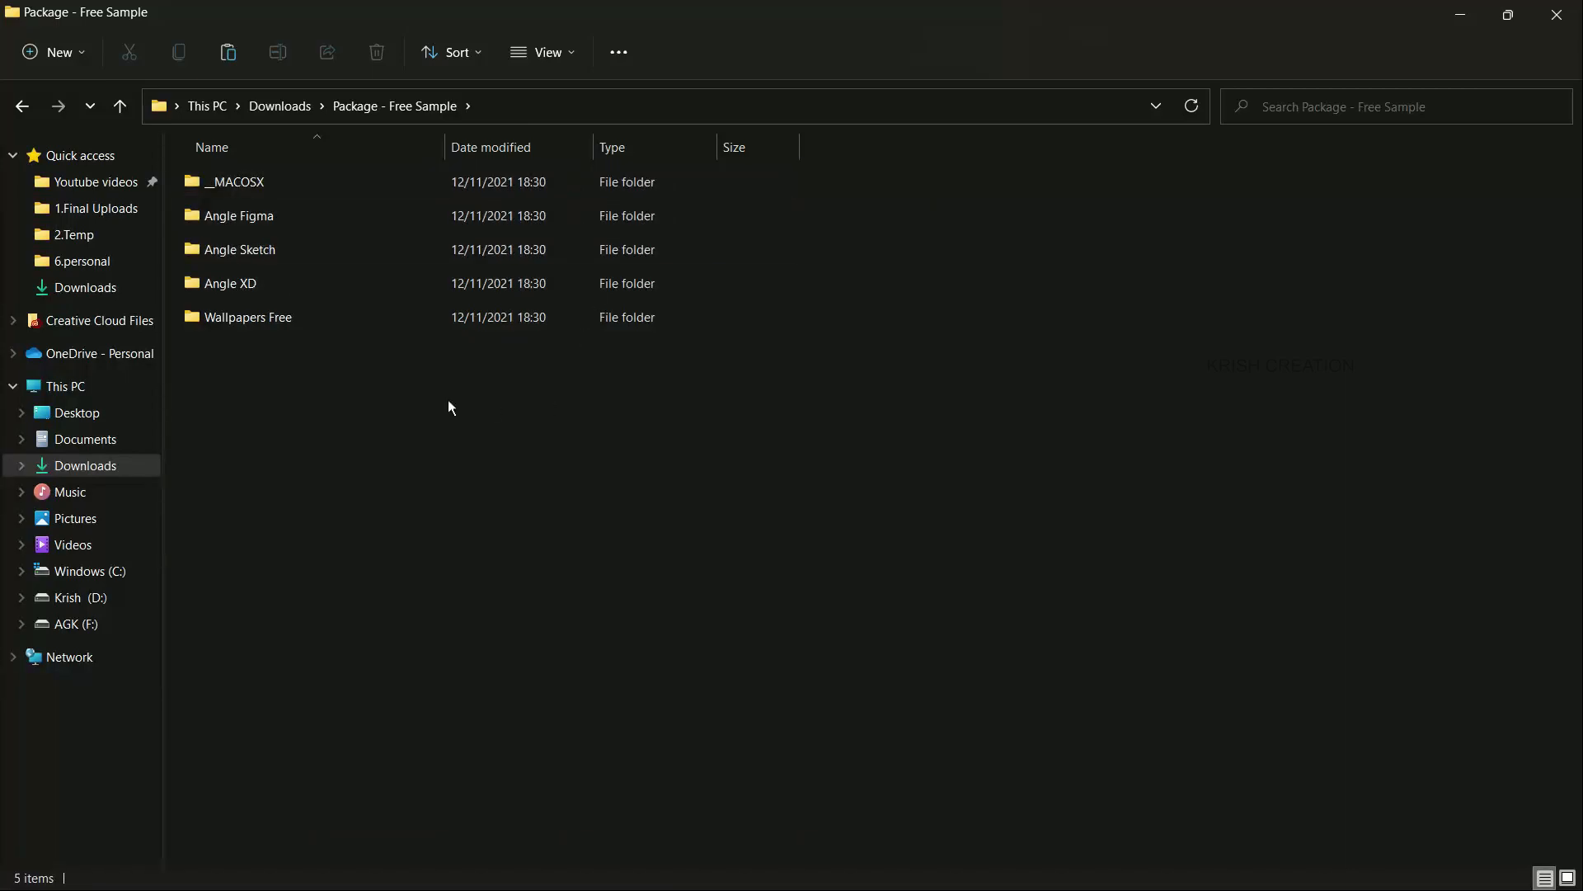
- Open the Angle XD folder, look inside its Pro Display XDR subfolder and return to the Angle XD folder
double_click(218, 290)
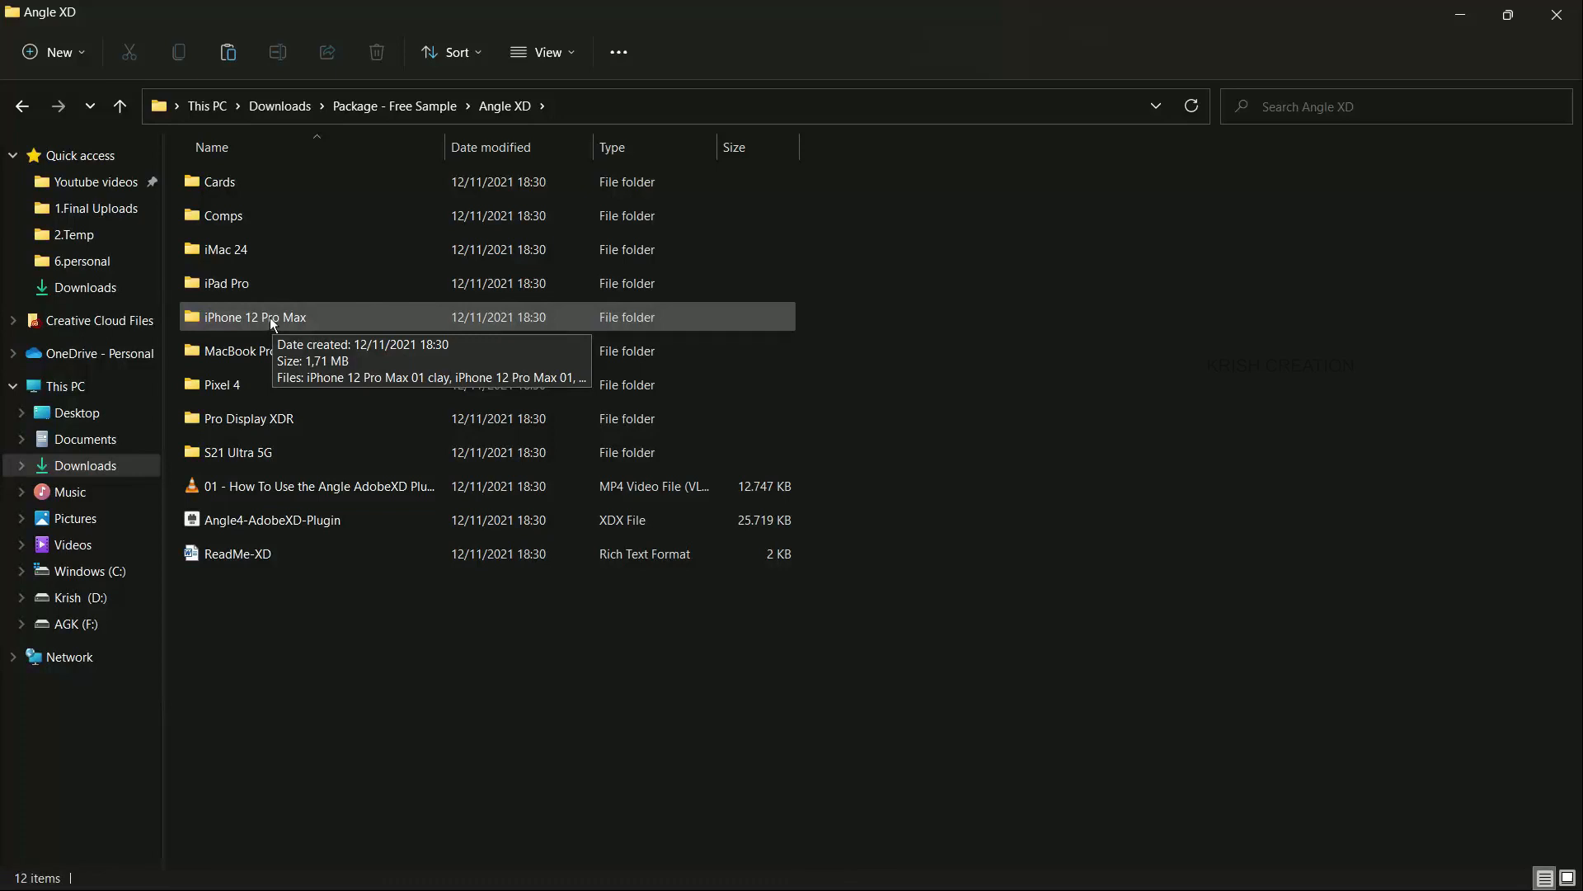
click(248, 421)
double_click(249, 420)
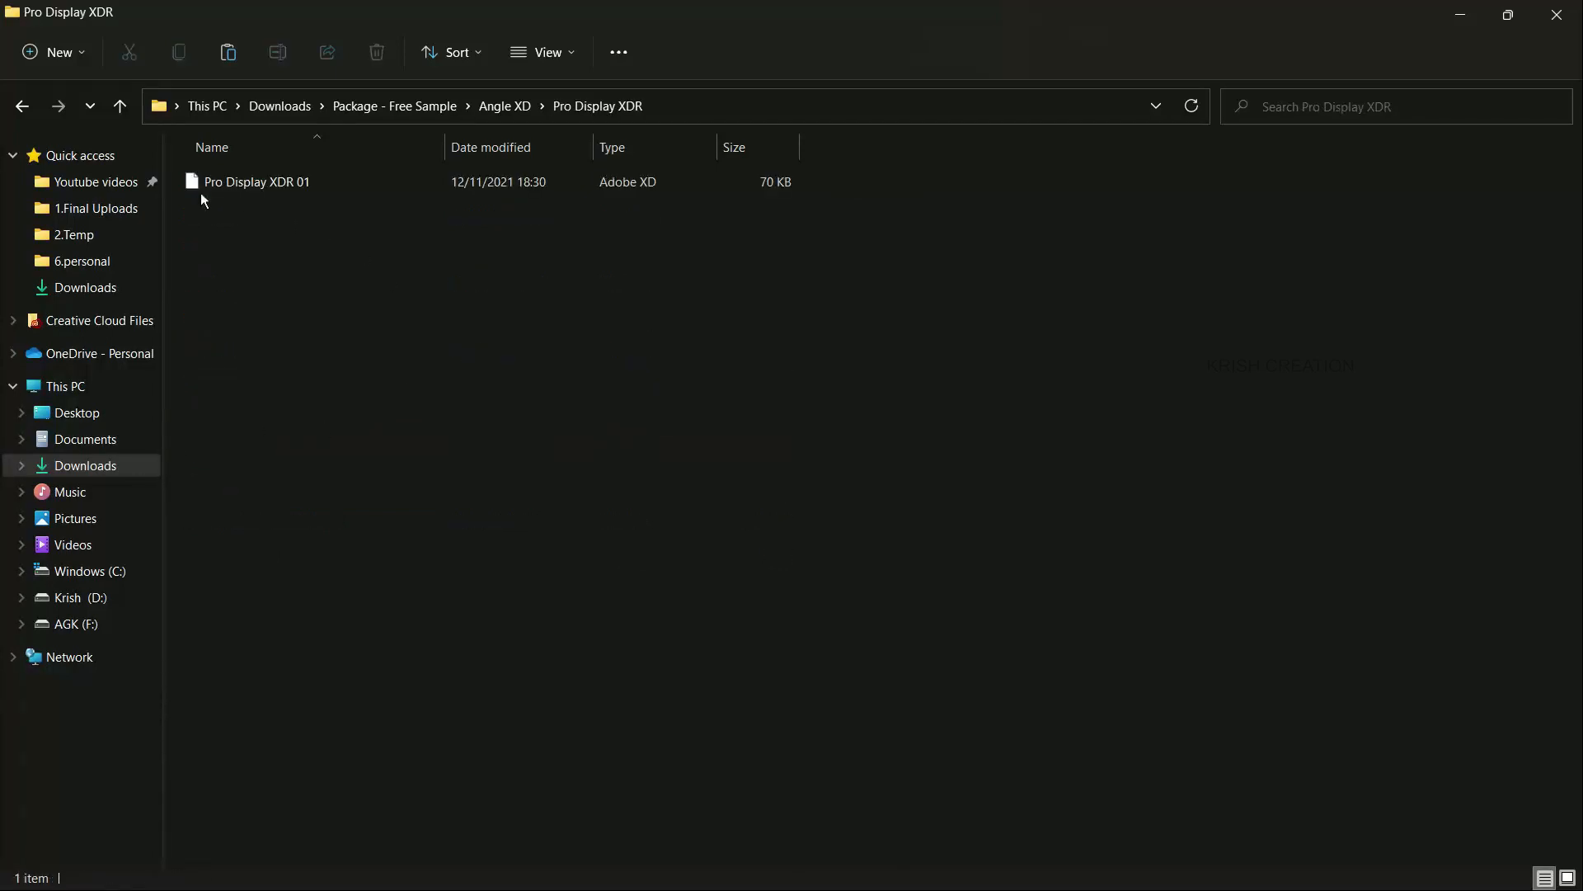
click(22, 107)
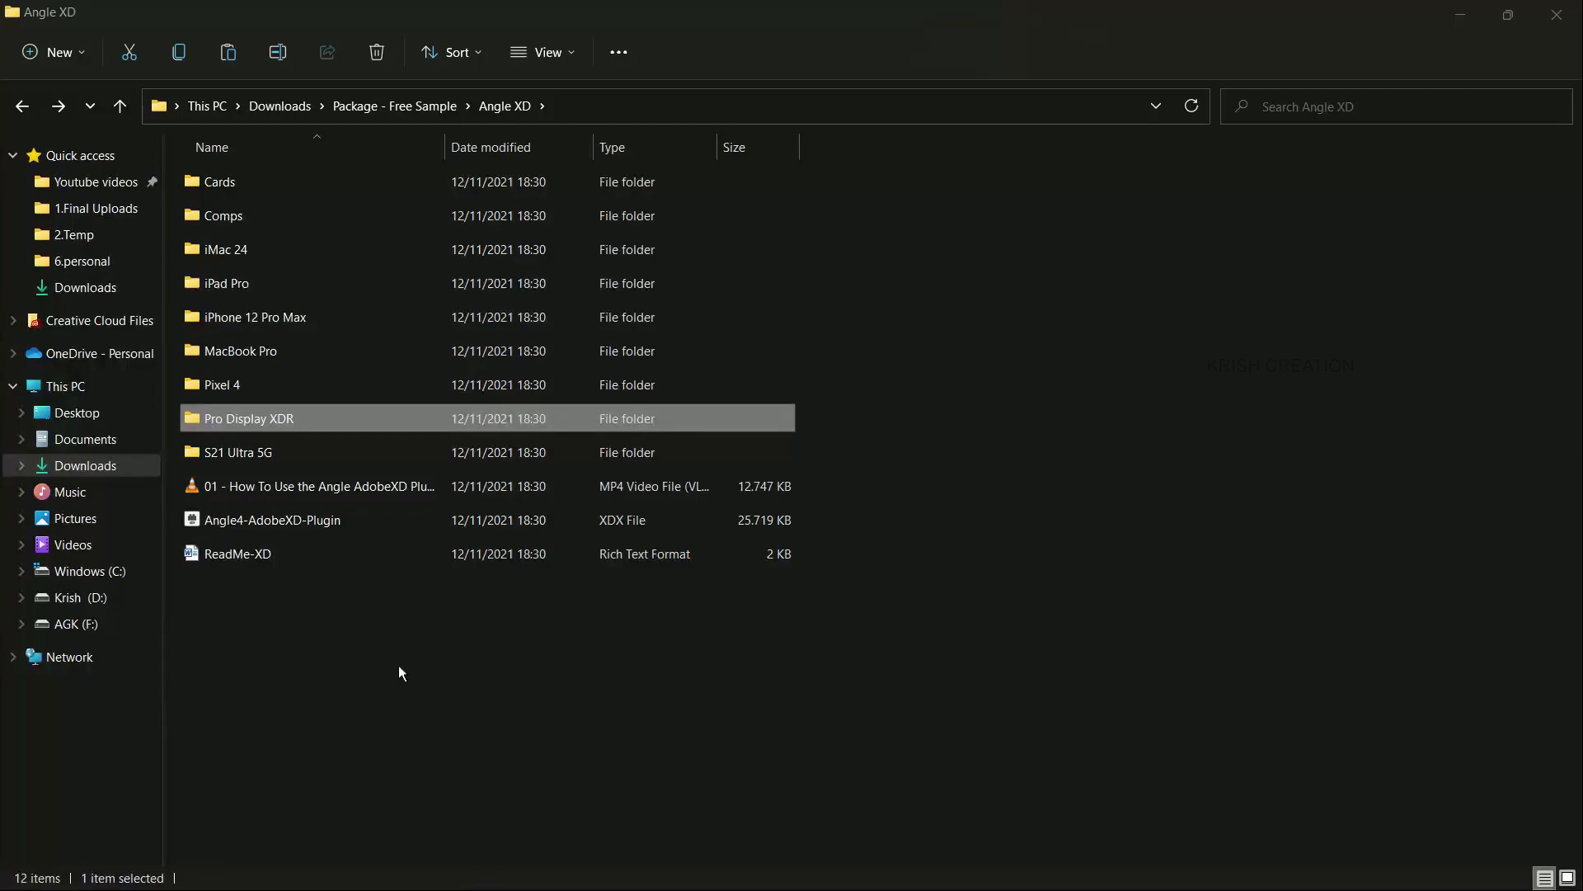
- Switch to Adobe XD and inspect the layers of the monitor mockup's Screen group and of the DB artboard
key(alt+Tab)
click(767, 566)
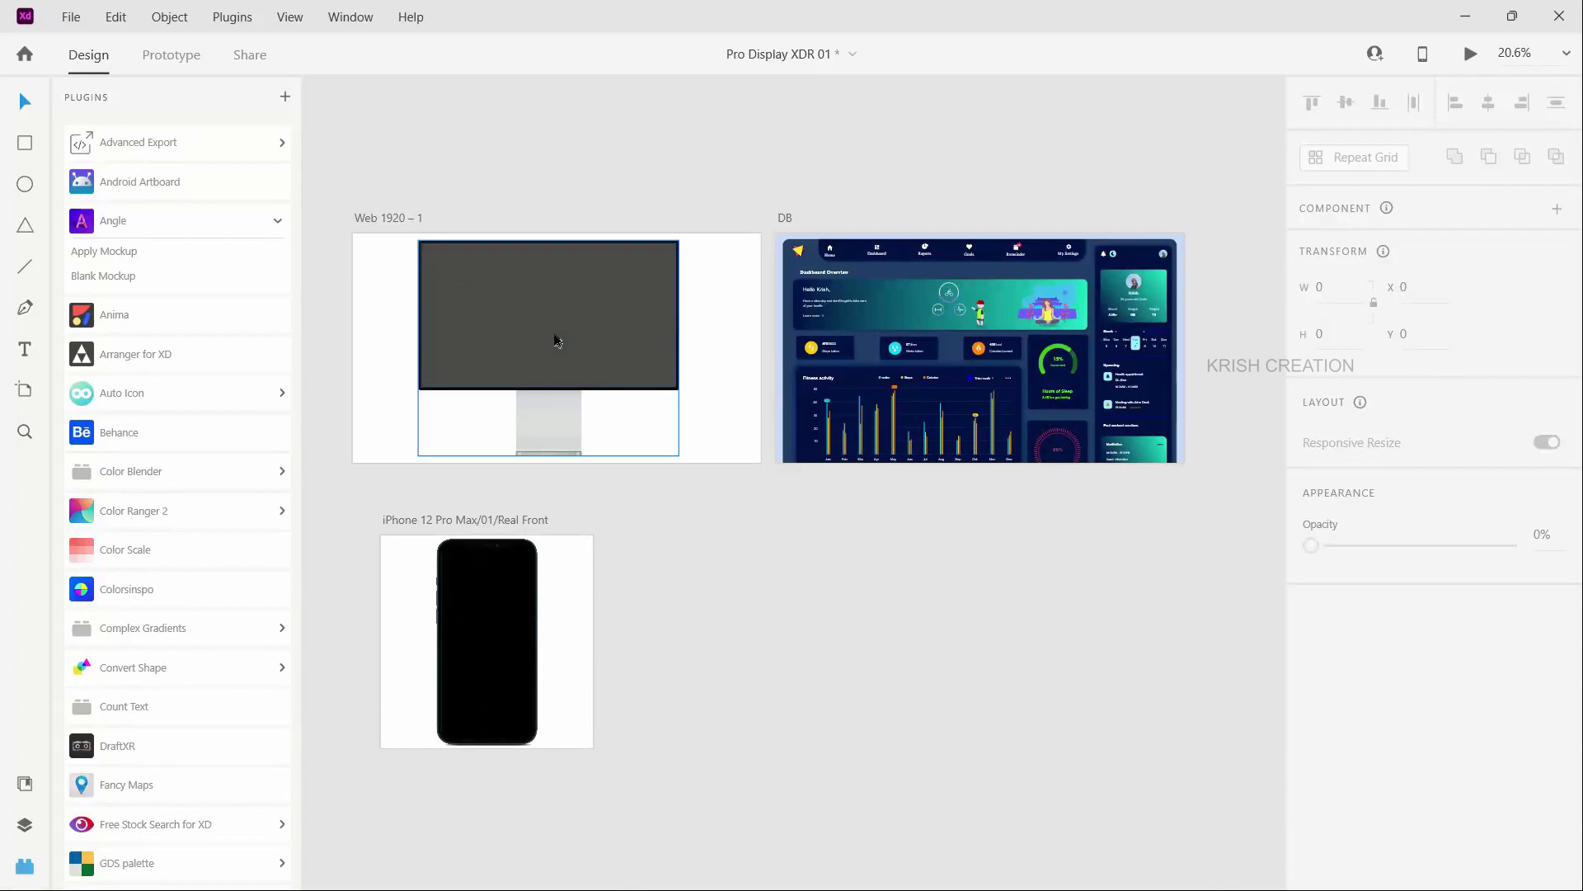
scroll(542, 341, up, 3)
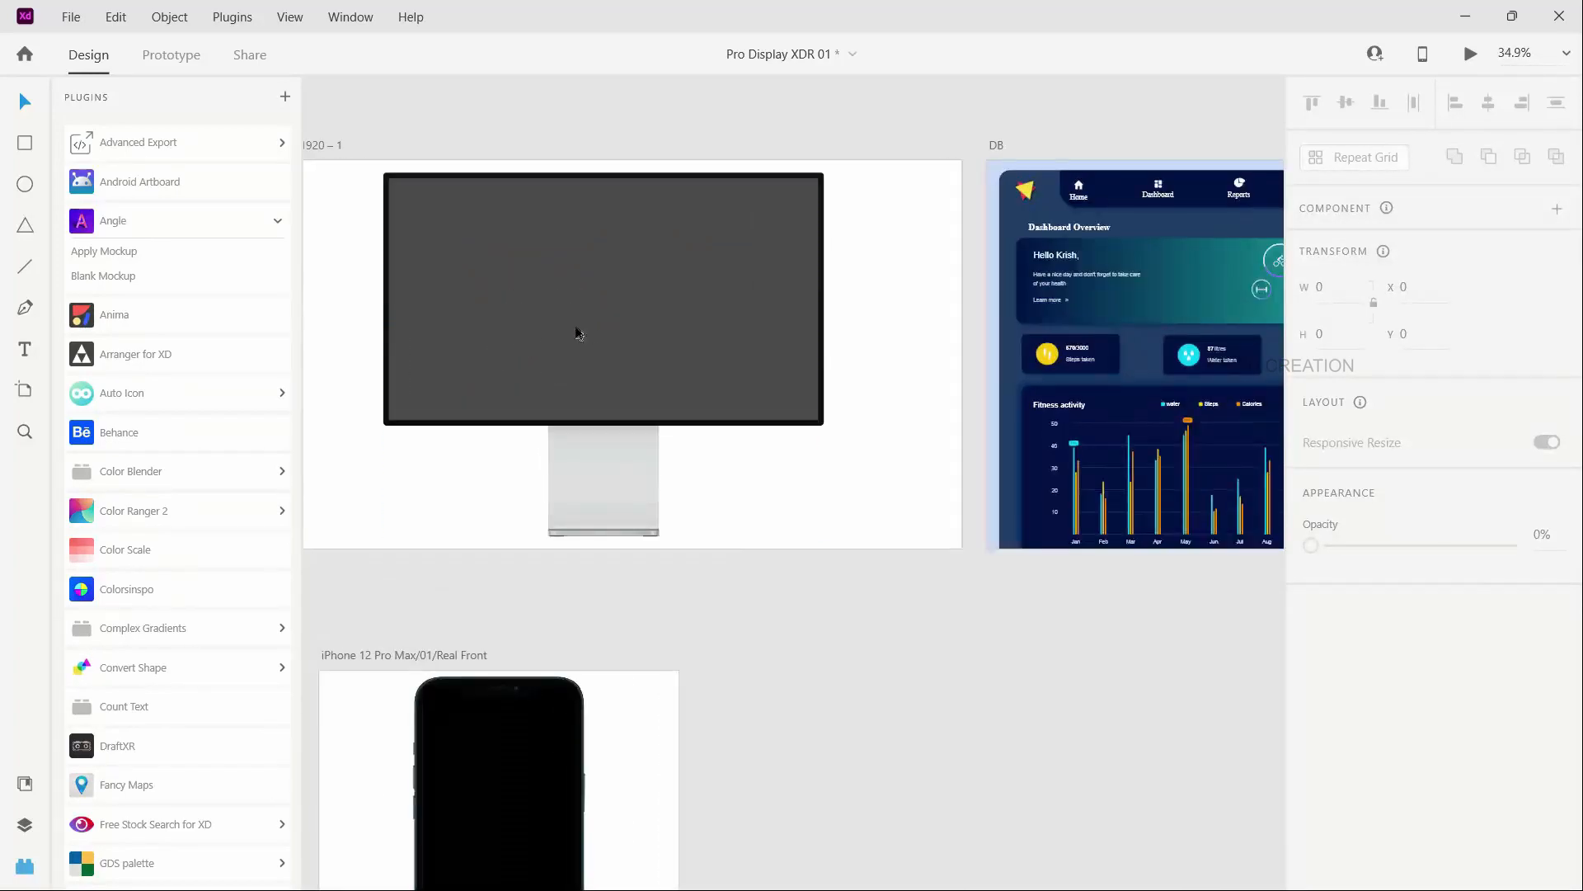
scroll(589, 330, down, 3)
double_click(560, 333)
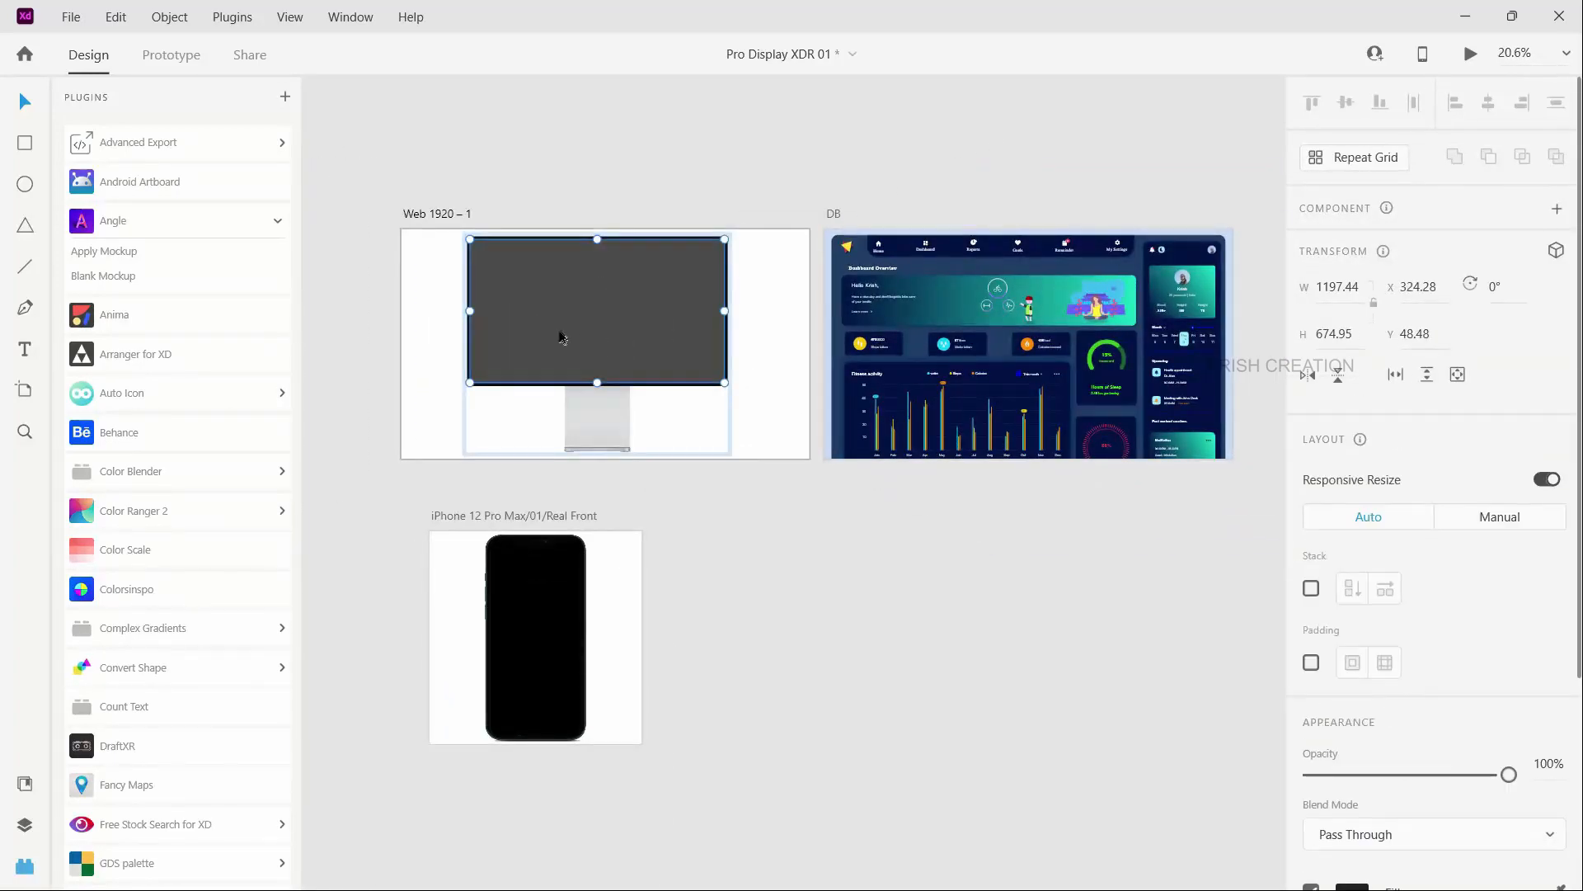
key(ctrl+y)
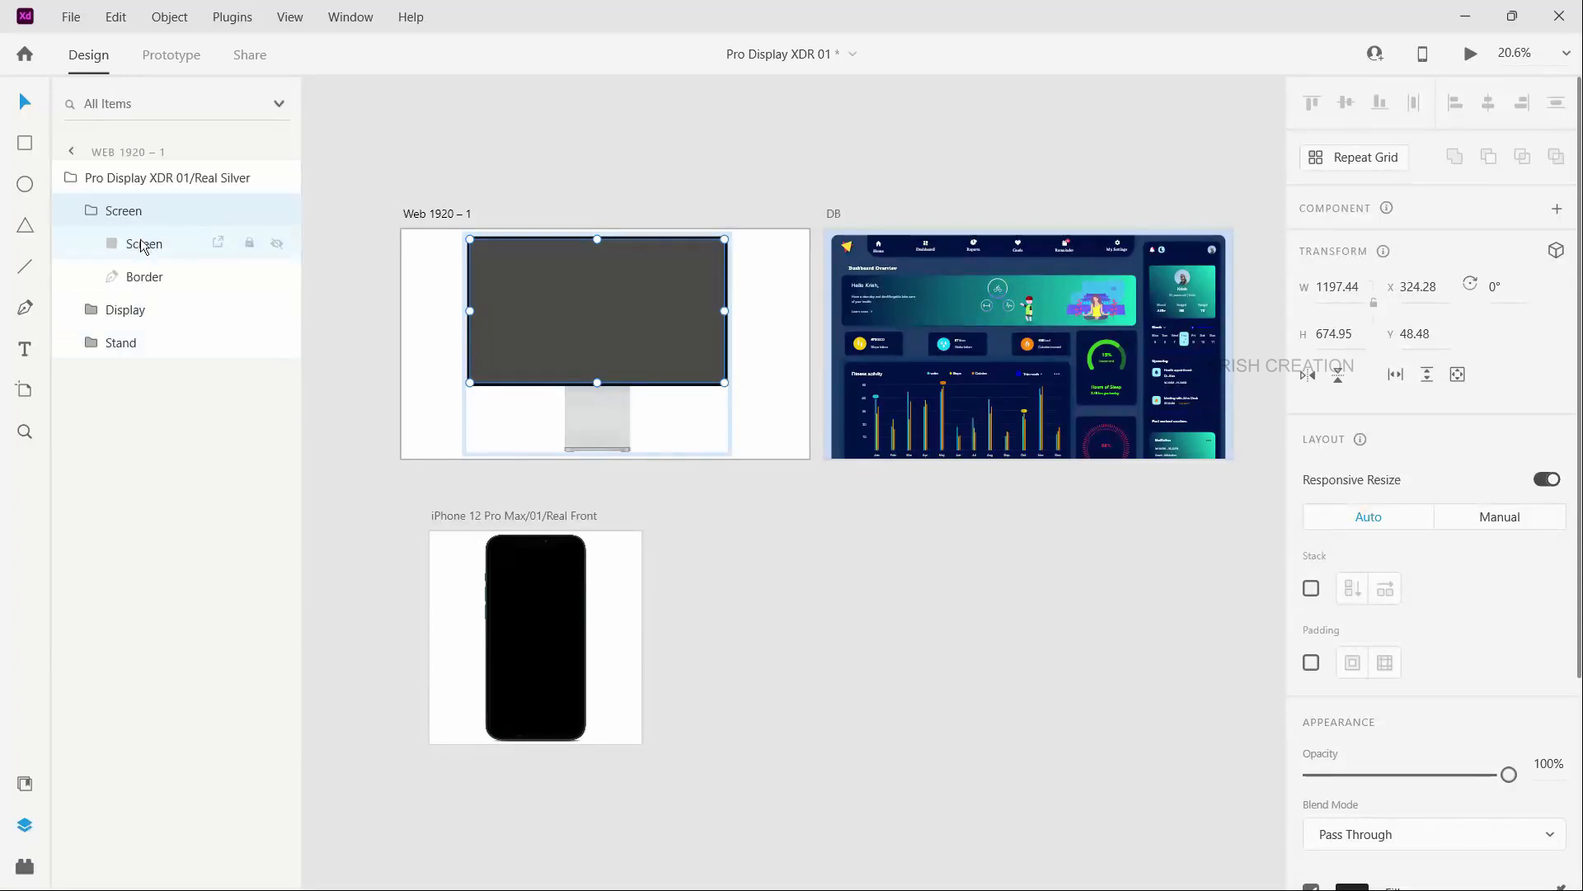
click(884, 357)
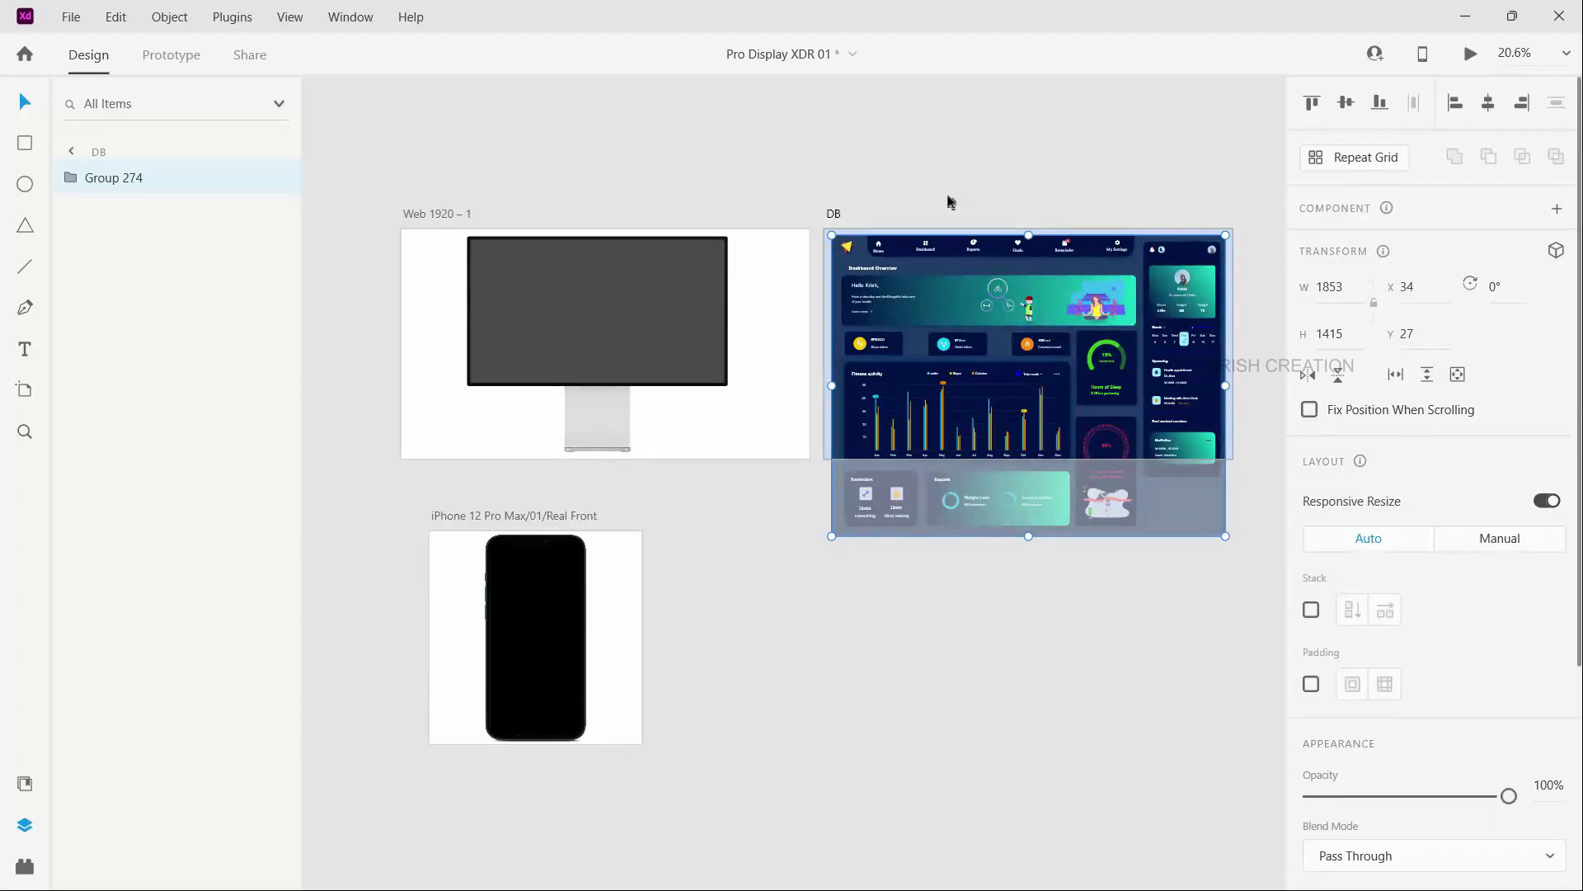
click(859, 216)
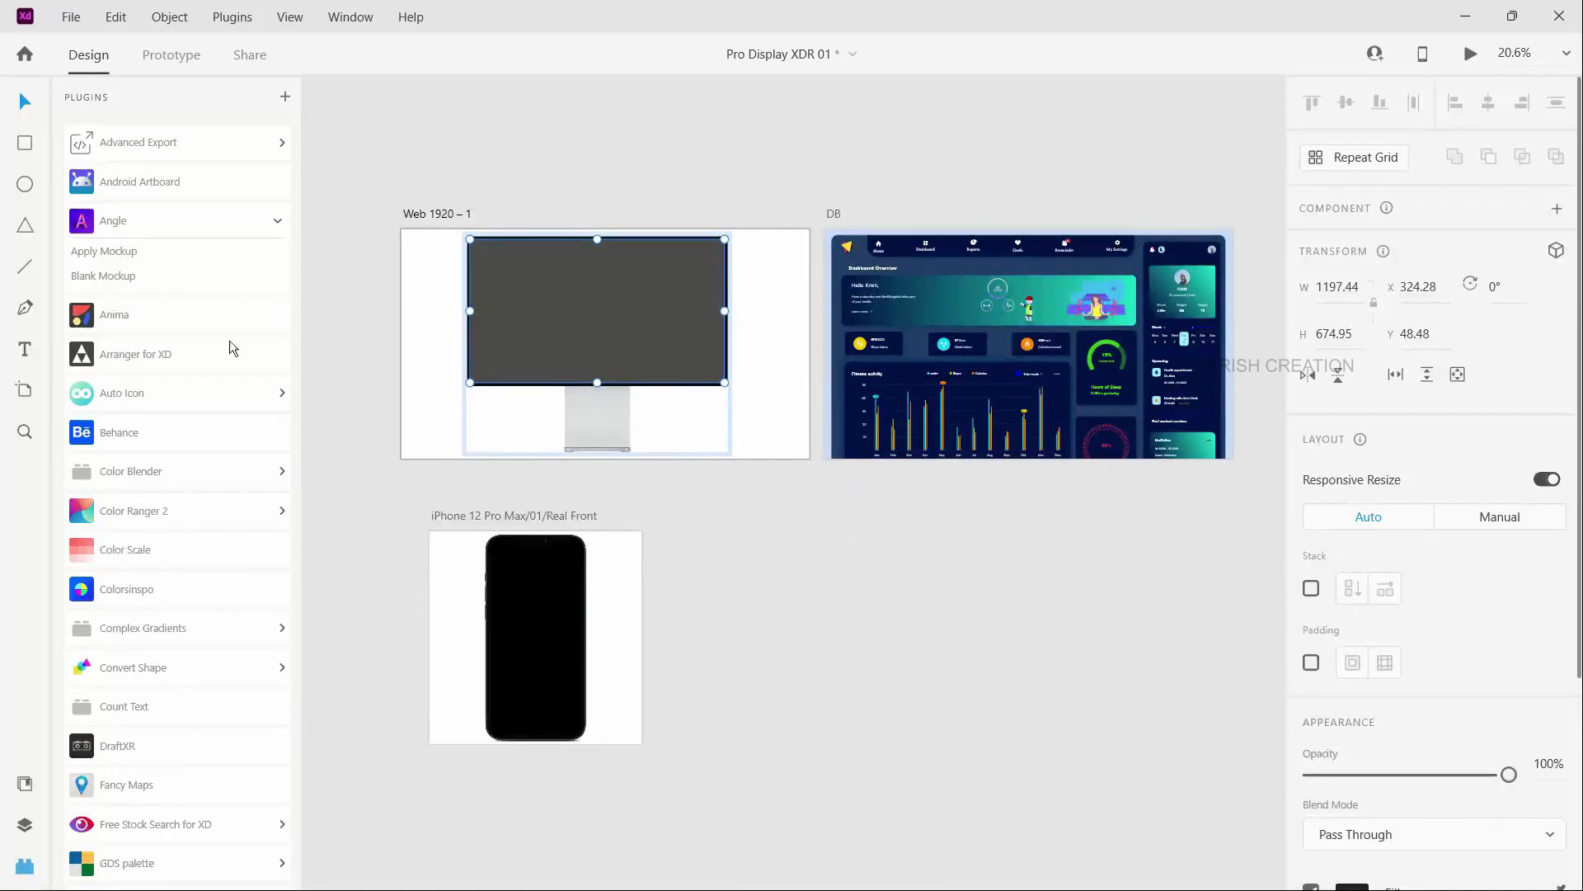
- Apply the DB artboard to the inner Screen shape of the monitor mockup with Angle's Apply Mockup, at 3x pixel density and Best quality
click(24, 824)
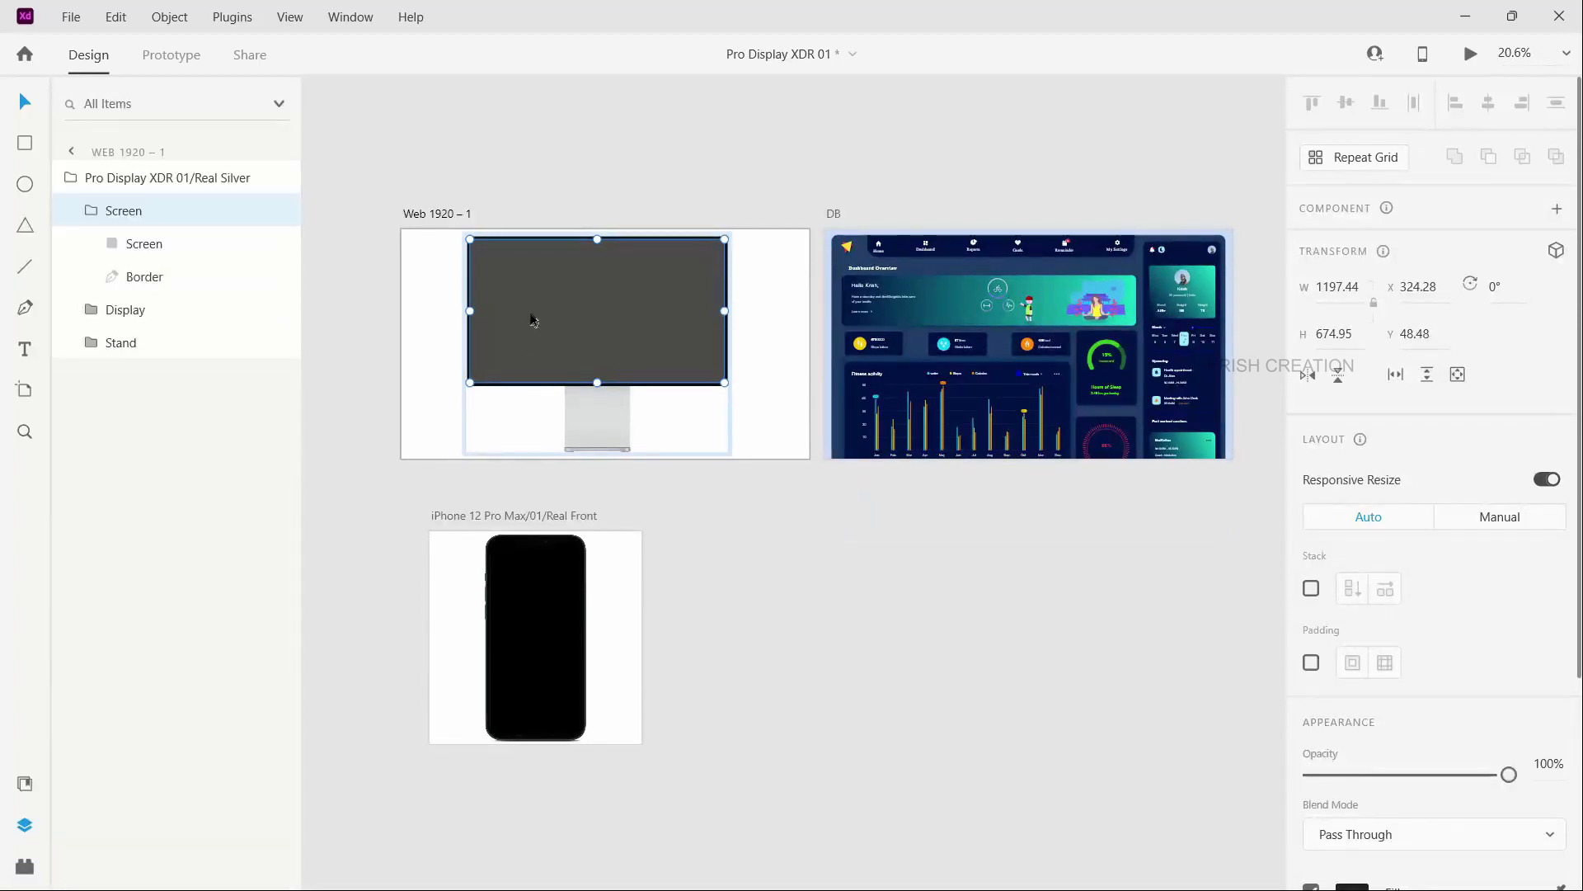
click(147, 243)
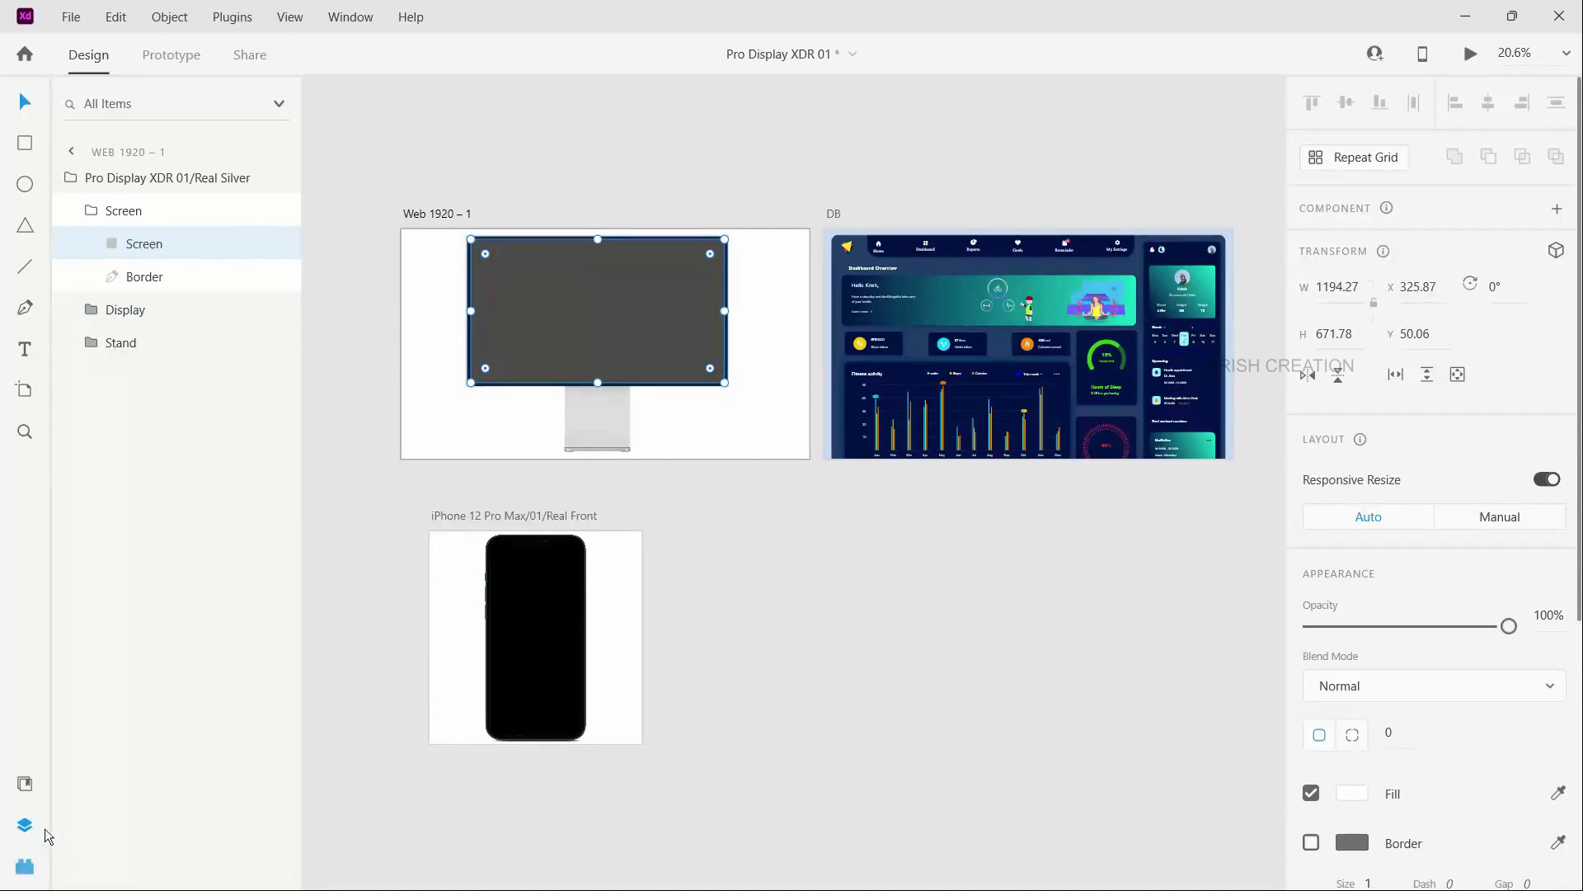
click(25, 868)
click(109, 252)
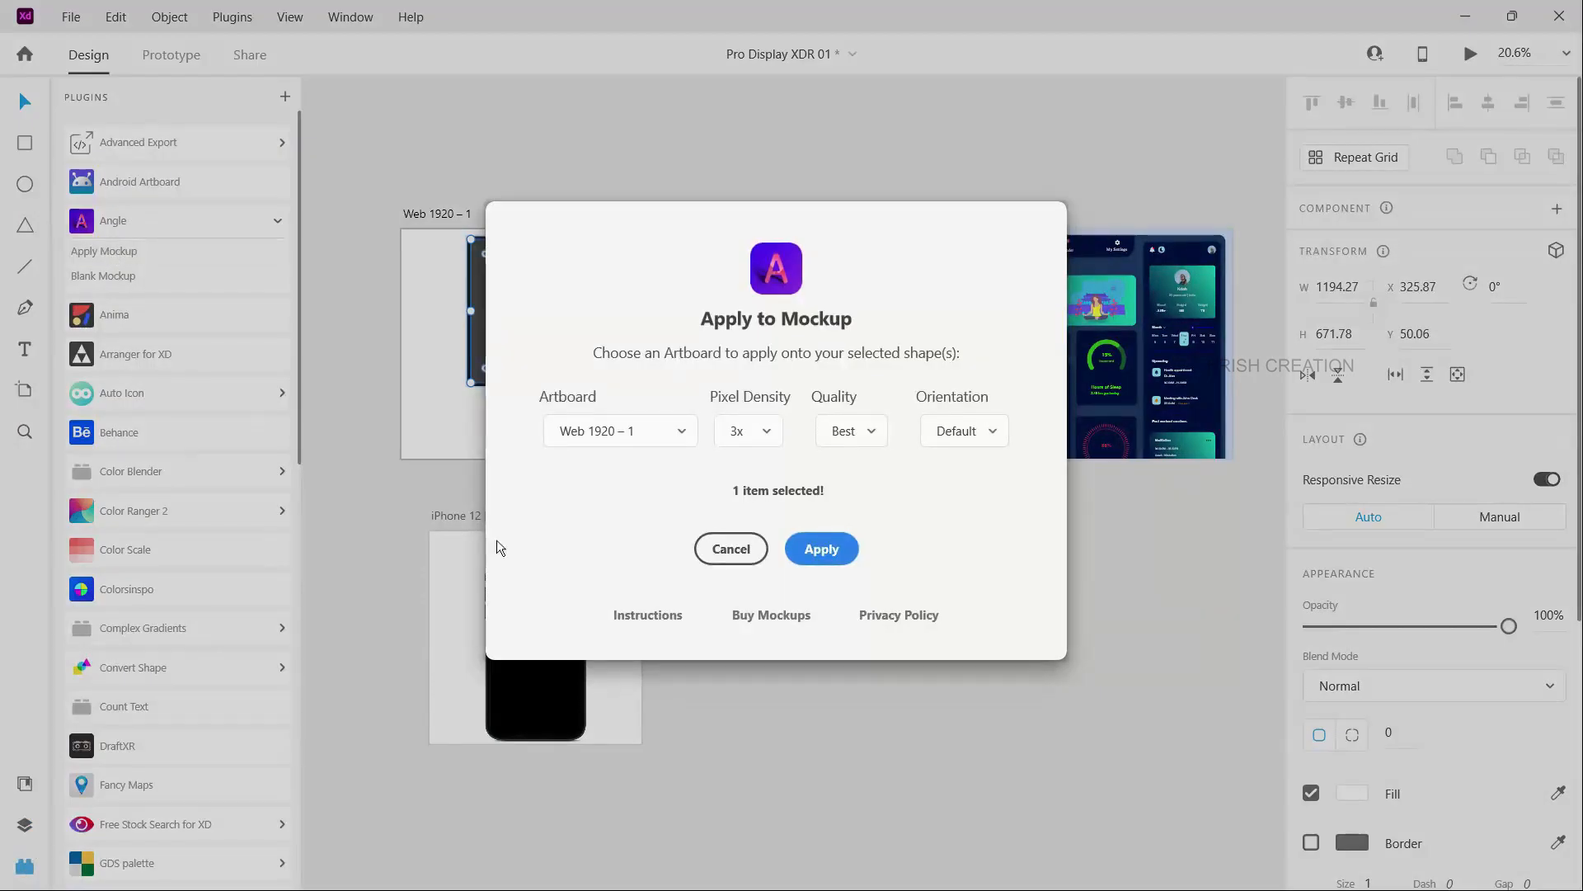
click(657, 436)
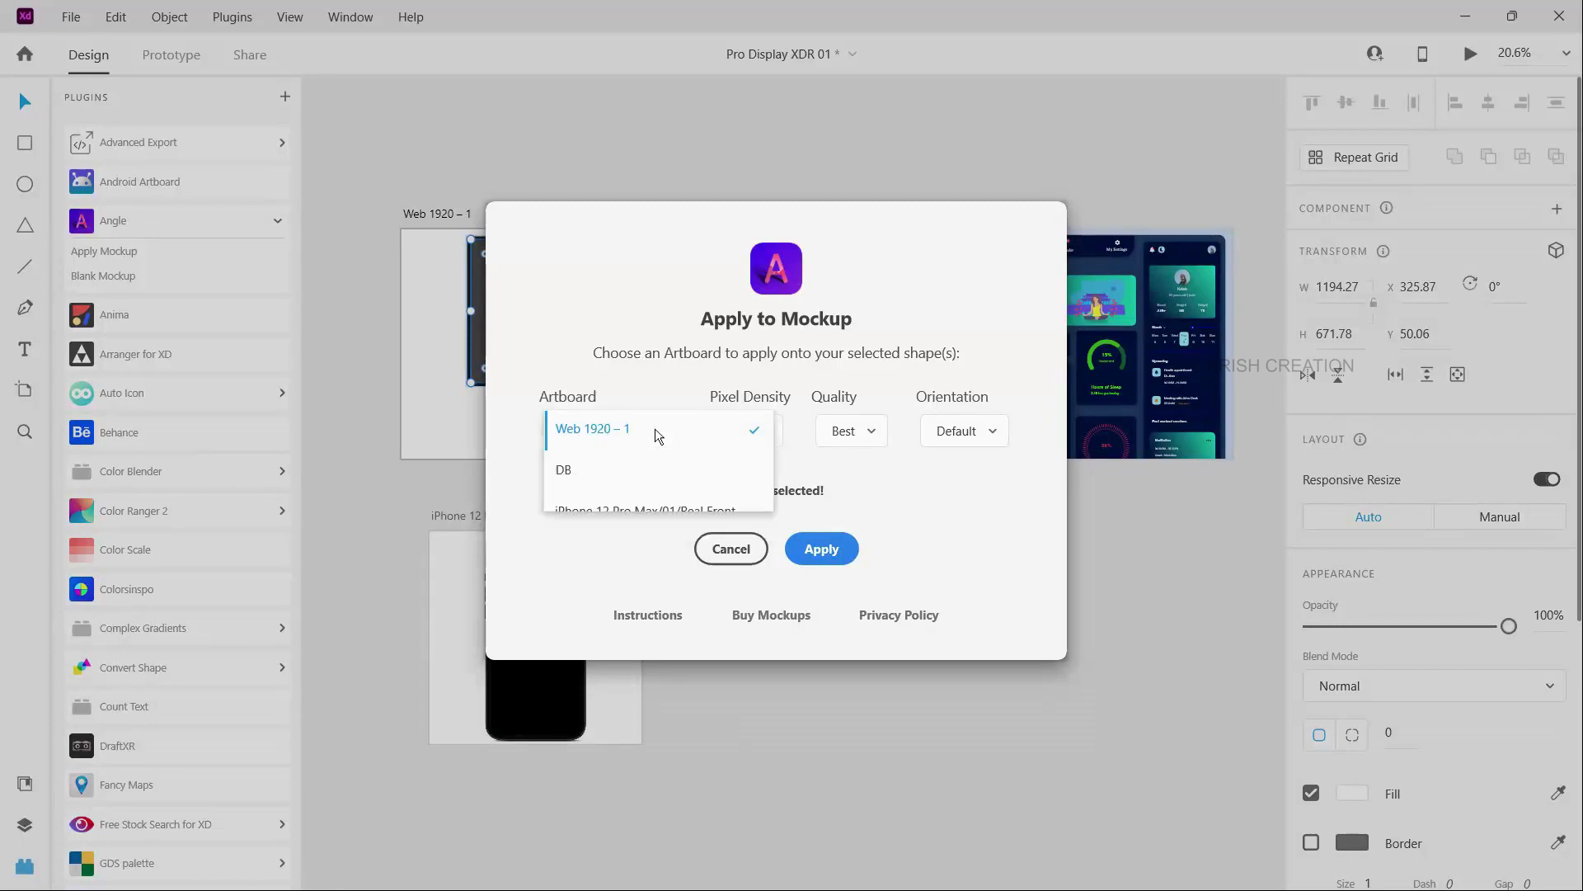
click(562, 471)
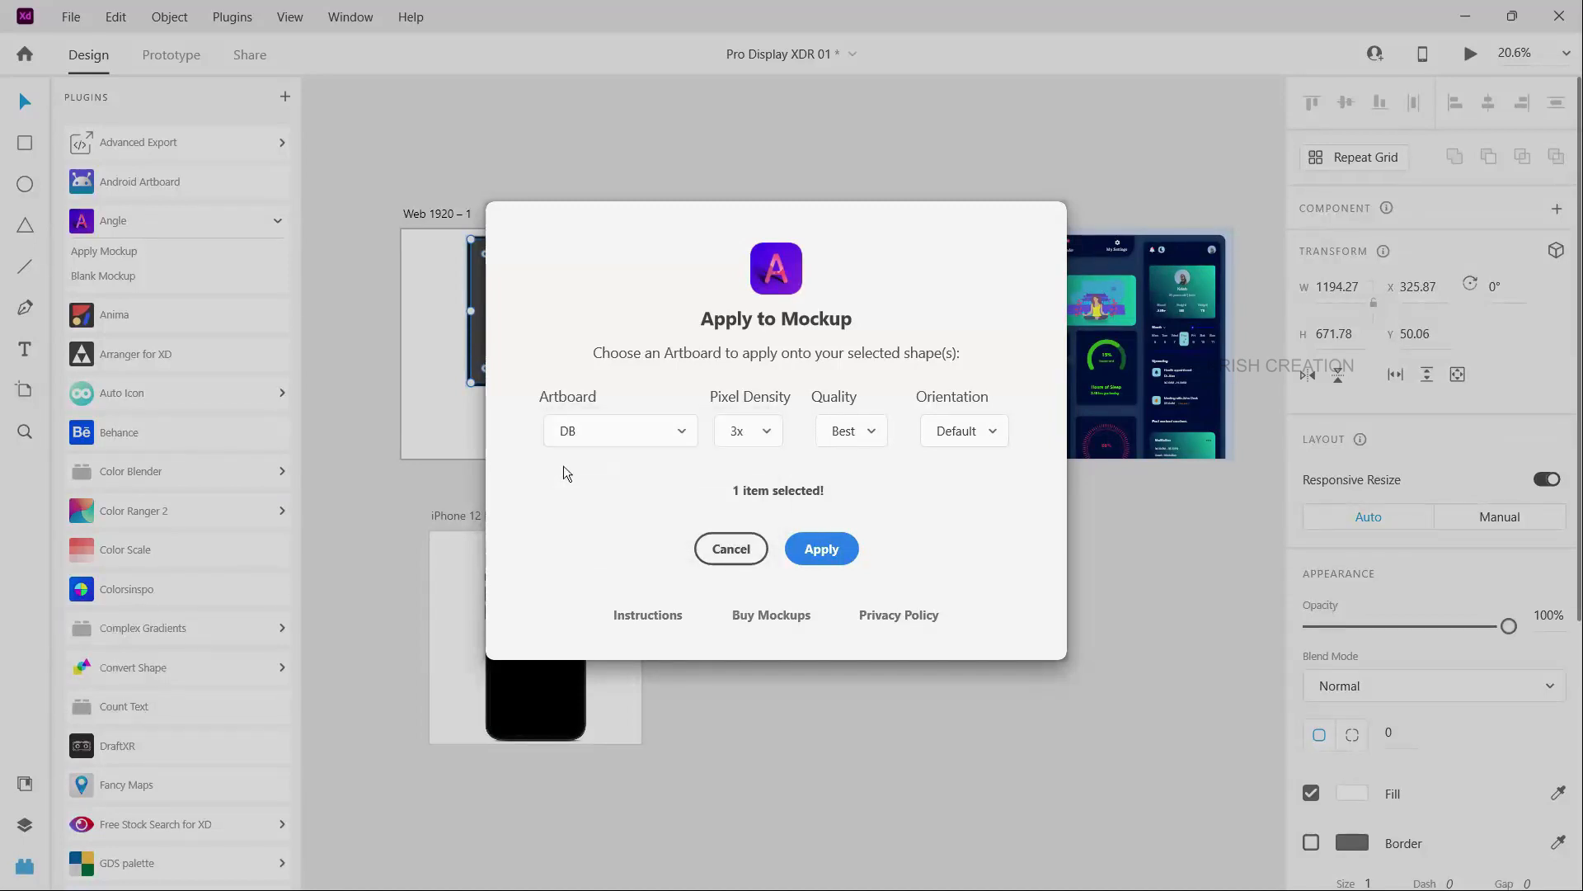
click(765, 432)
click(671, 499)
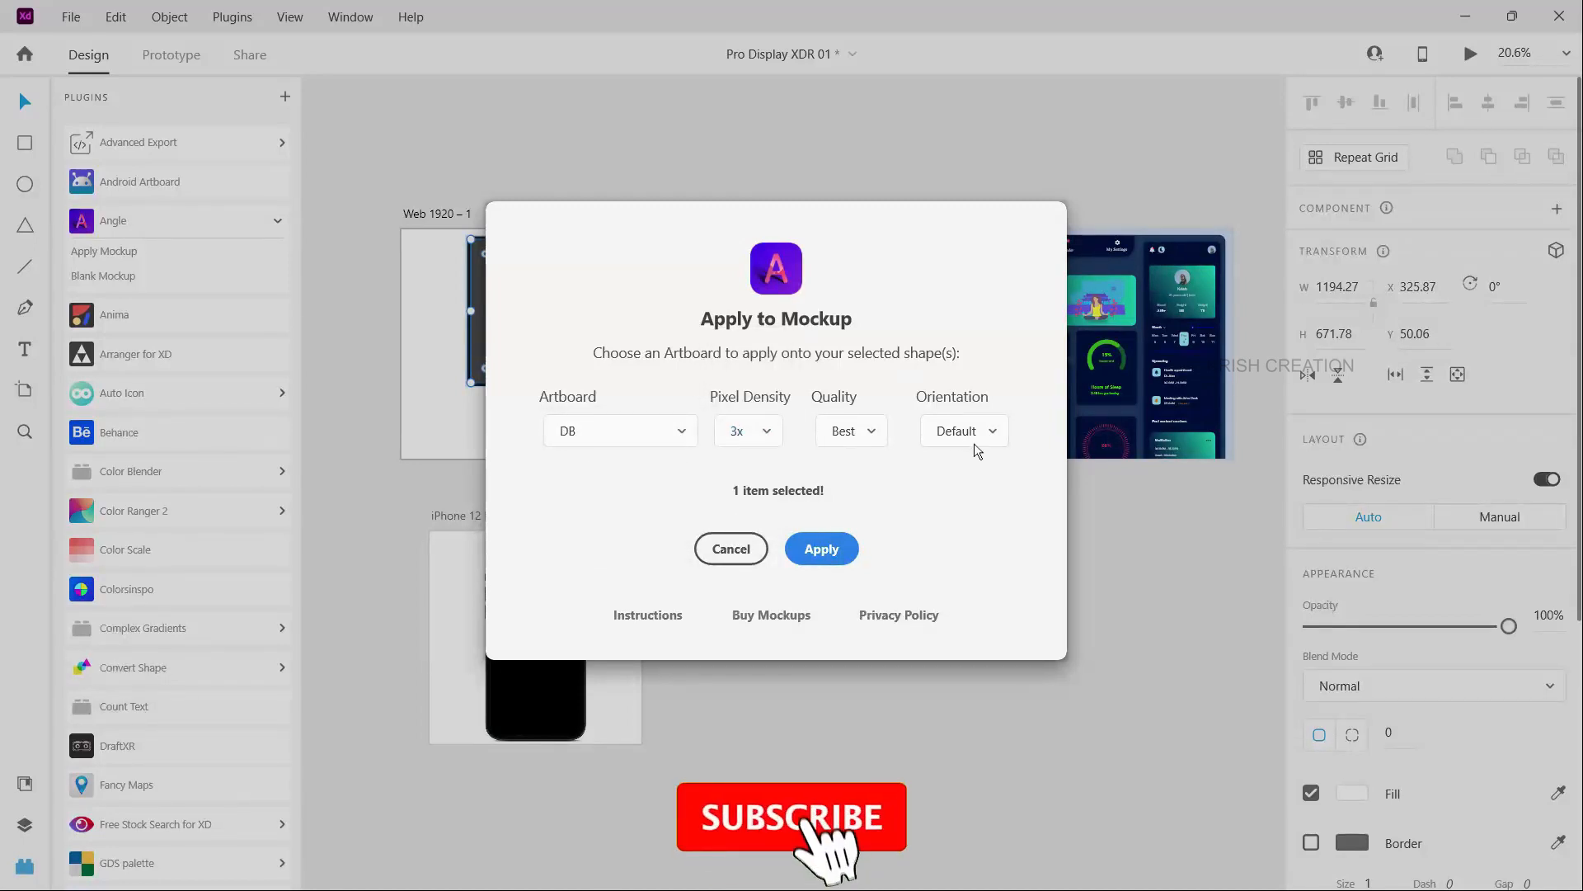
click(823, 550)
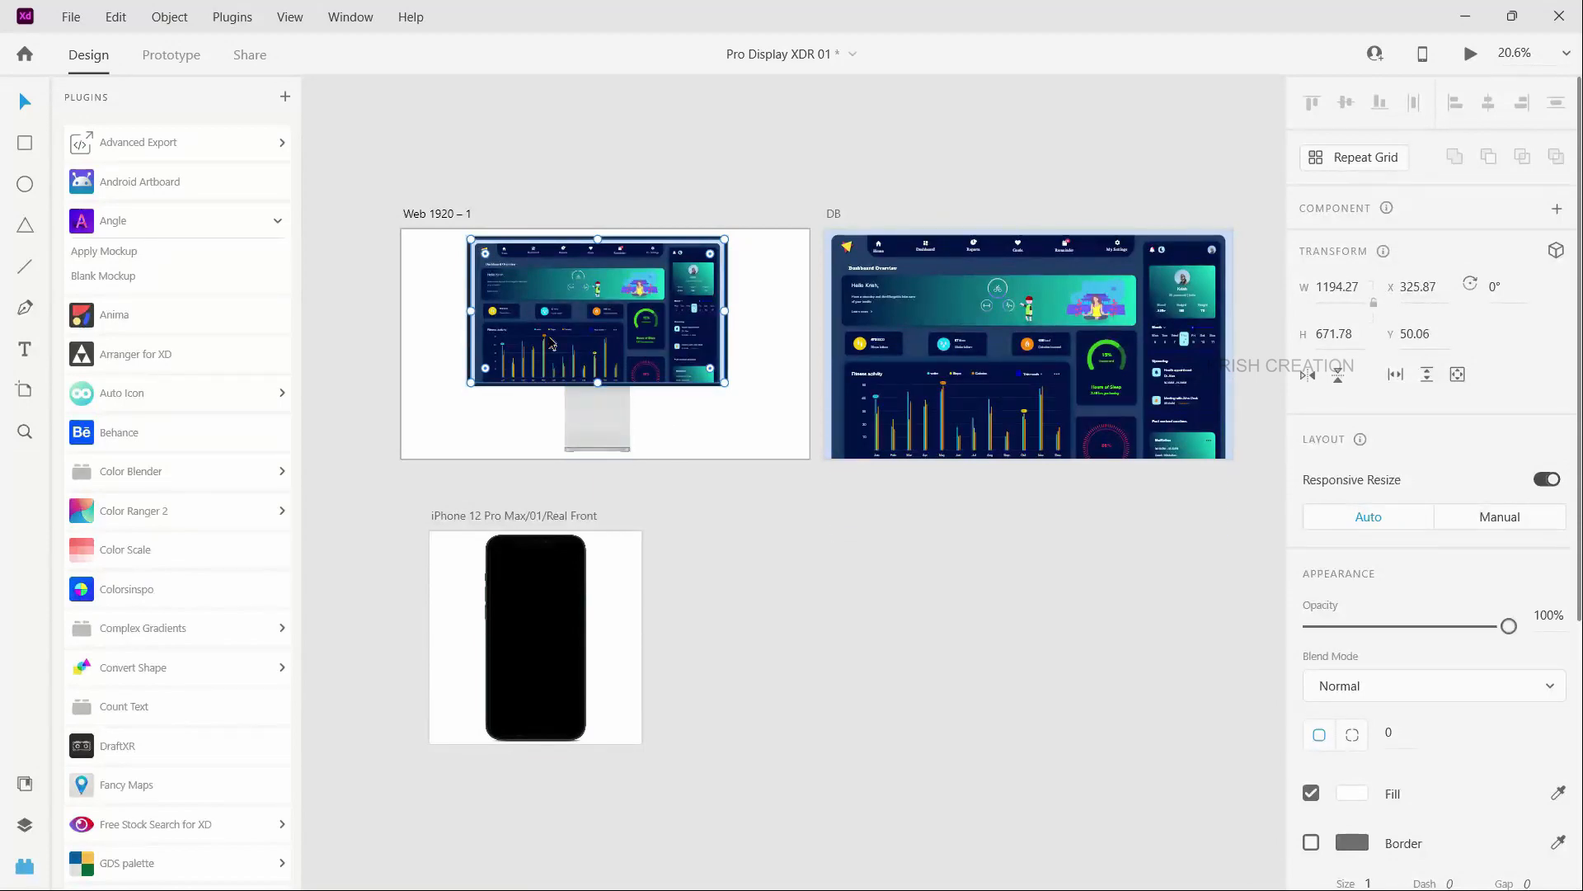
- Examine the dashboard on the monitor mockup up close and in the overview of all artboards
scroll(552, 345, up, 5)
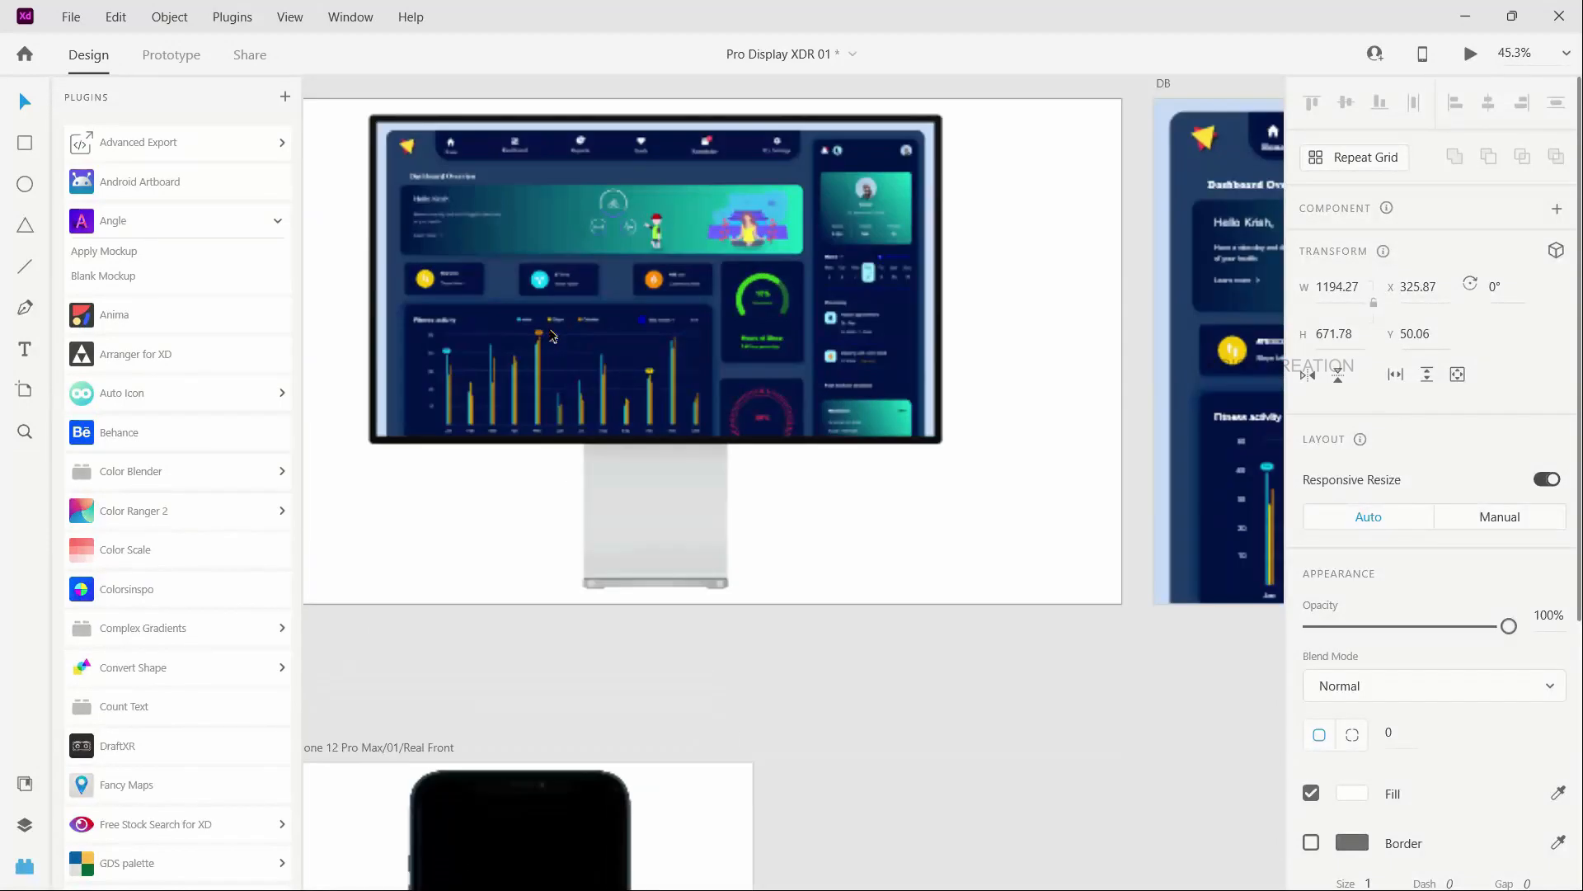
click(1007, 300)
scroll(1038, 255, down, 2)
scroll(1038, 256, down, 1)
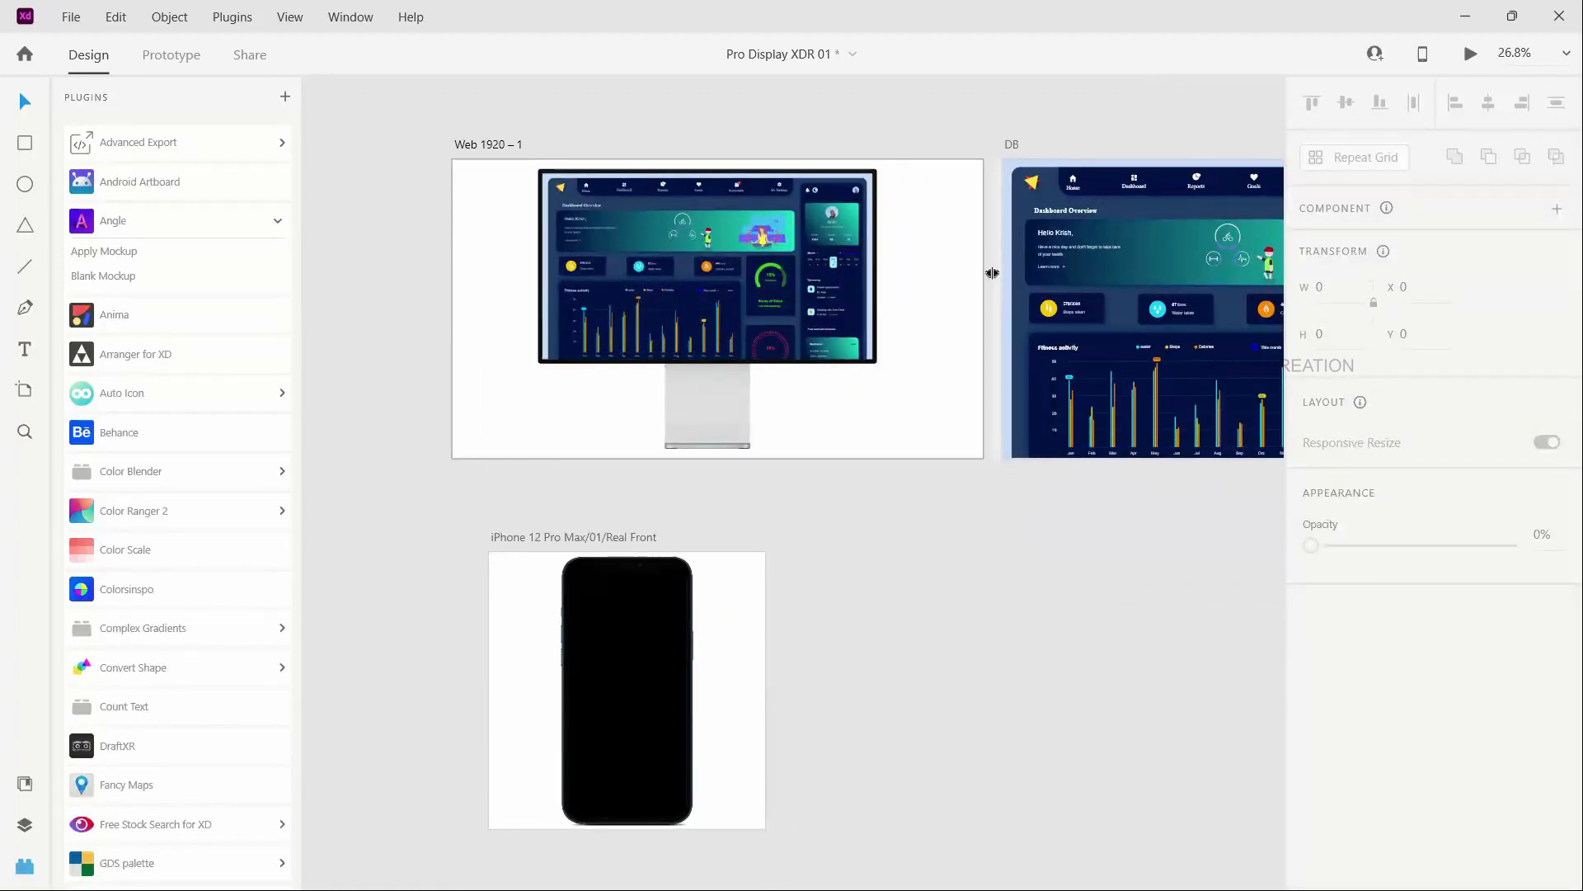
click(842, 287)
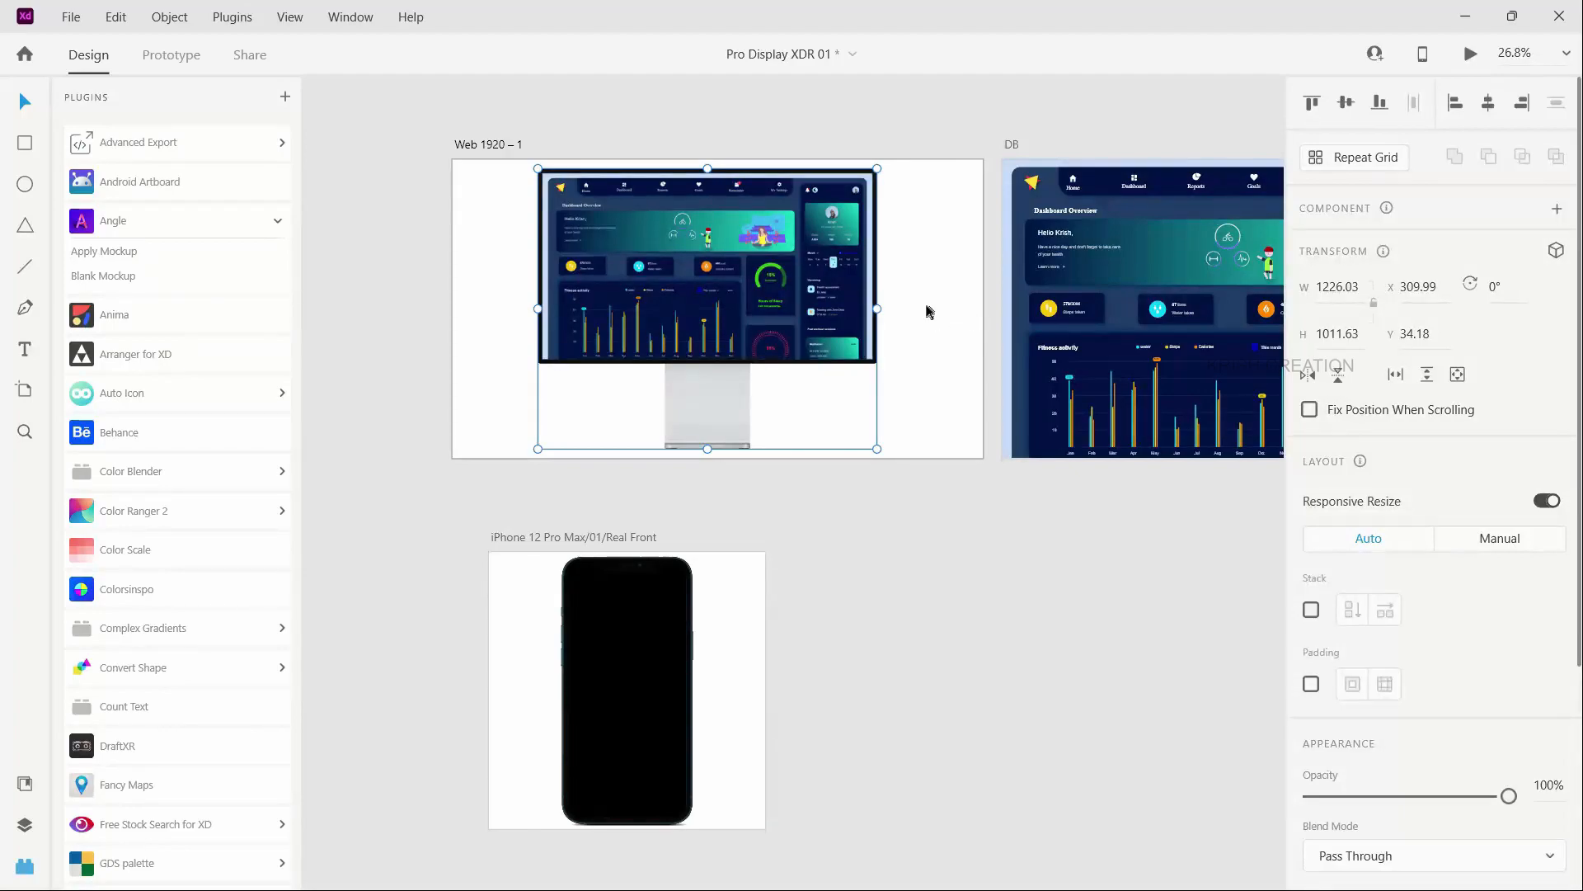
scroll(678, 265, up, 6)
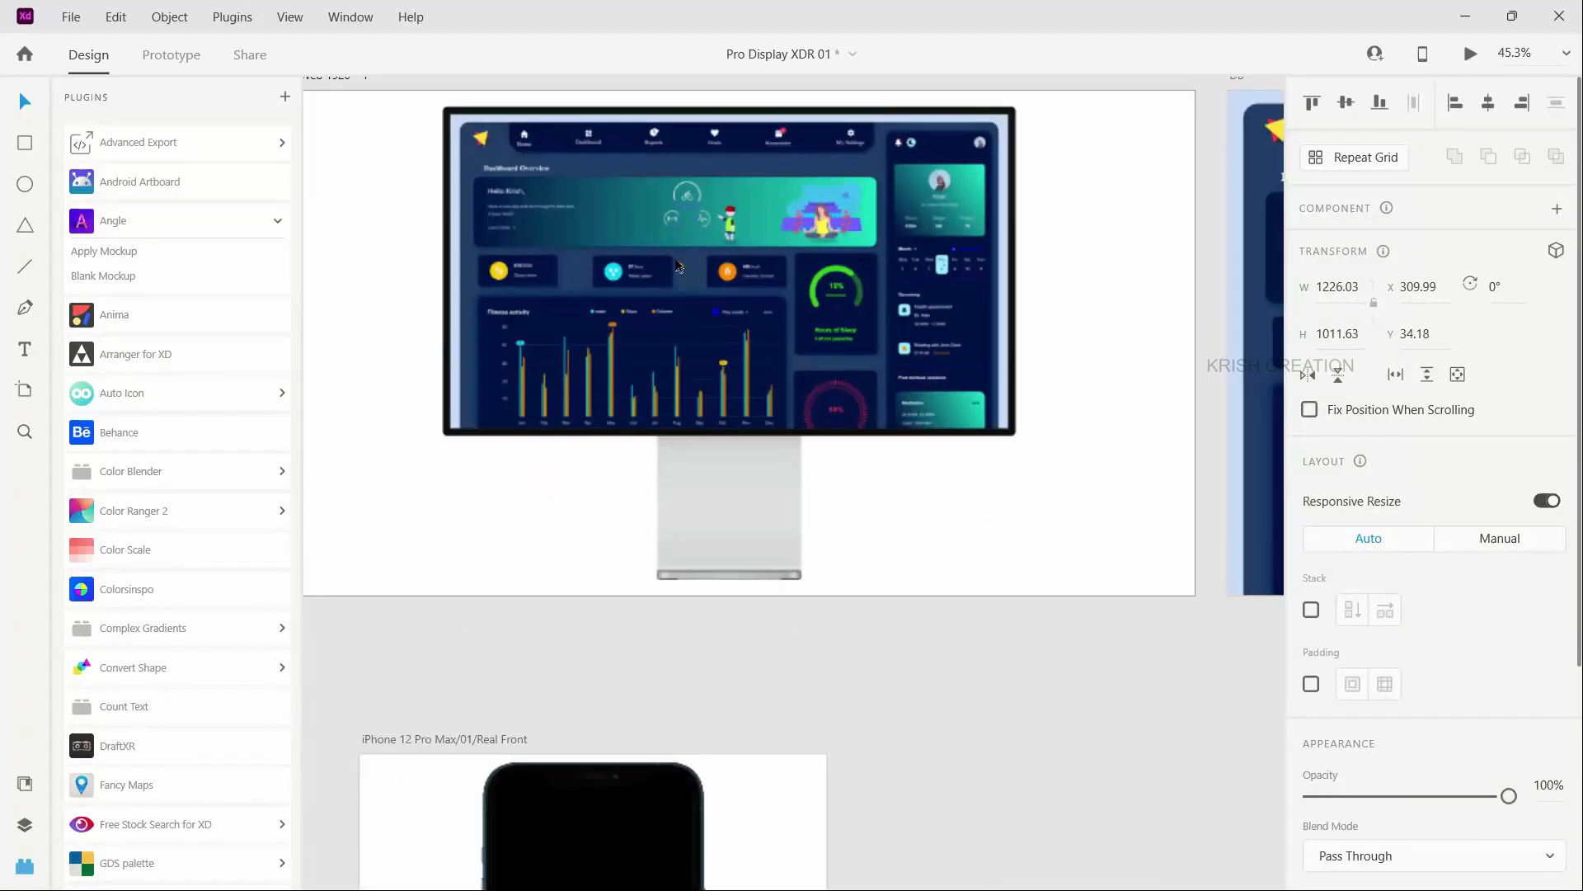
scroll(678, 263, down, 8)
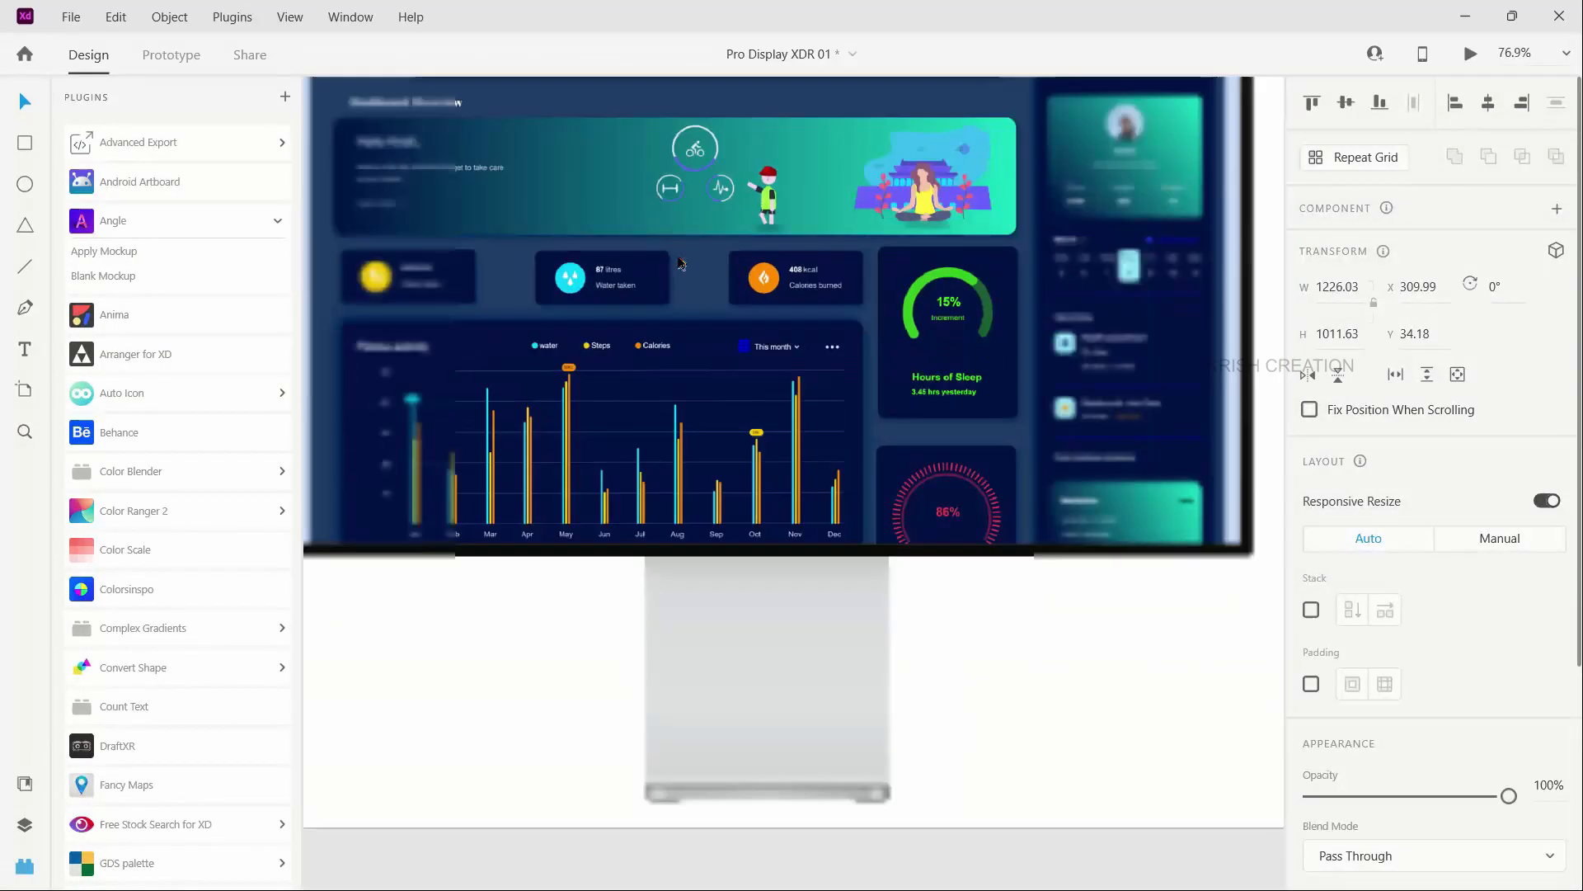
click(1002, 288)
scroll(632, 280, down, 2)
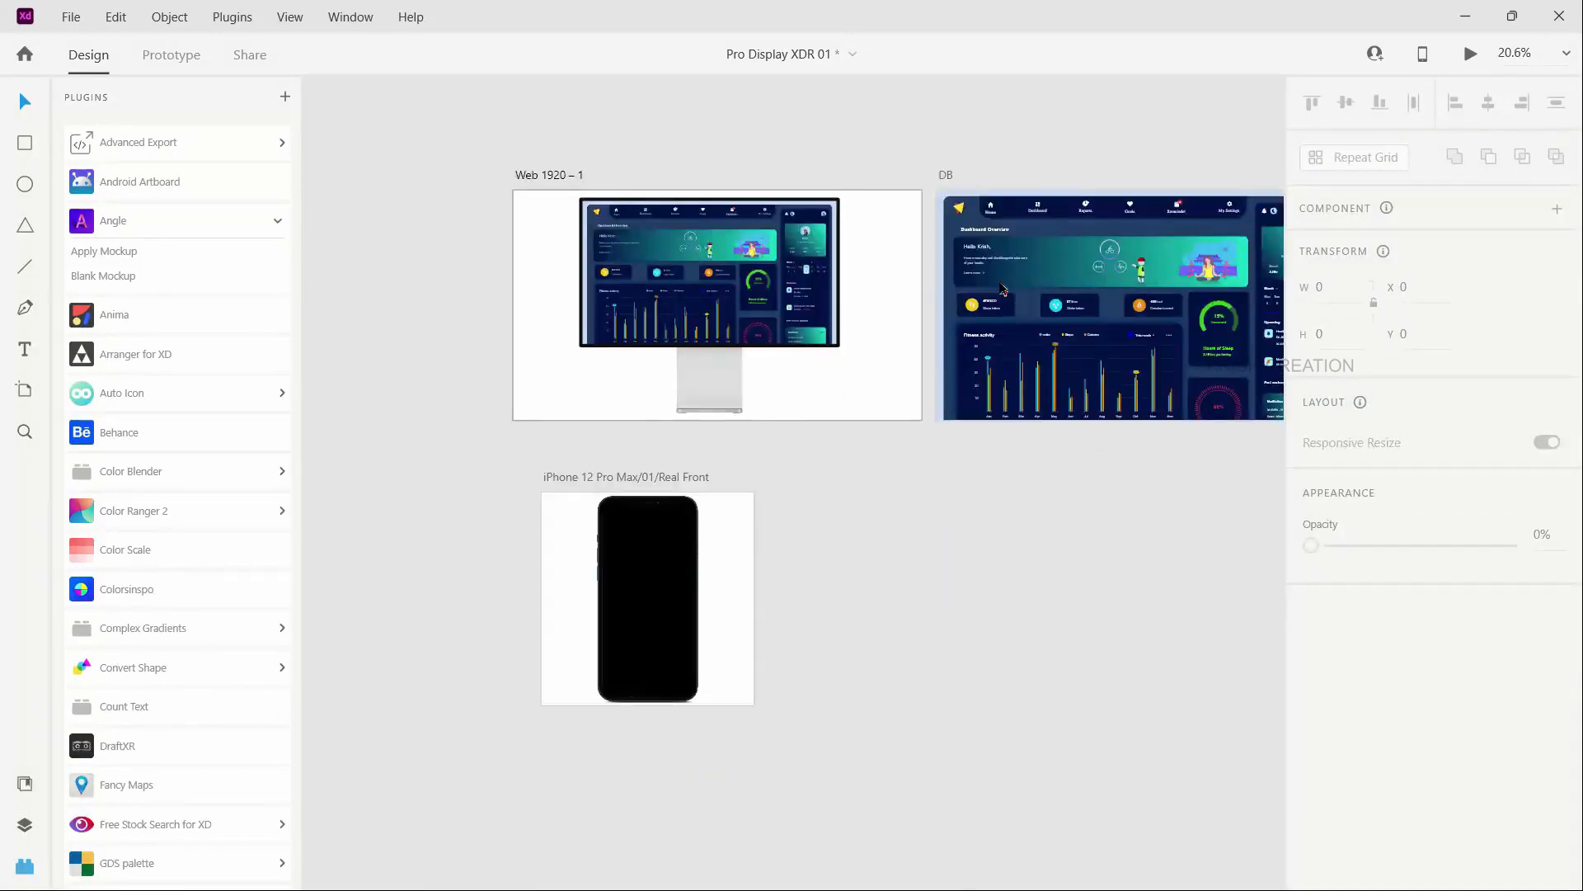
scroll(674, 477, down, 1)
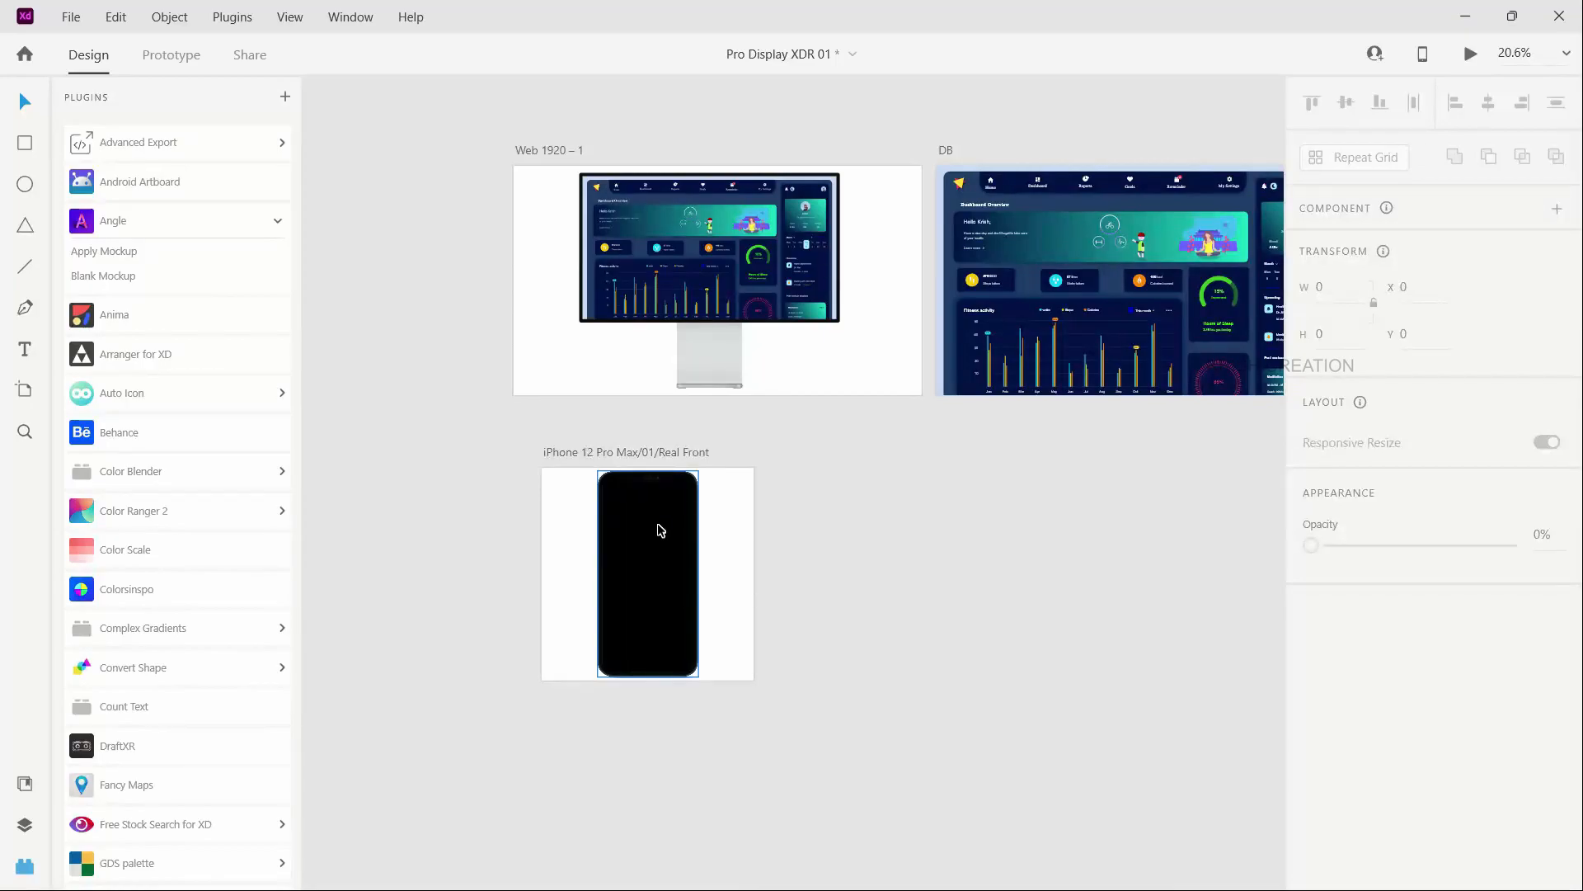
- Switch to File Explorer, open the Youtube videos folder and copy image 1, the light mobile dashboard
key(alt+Tab)
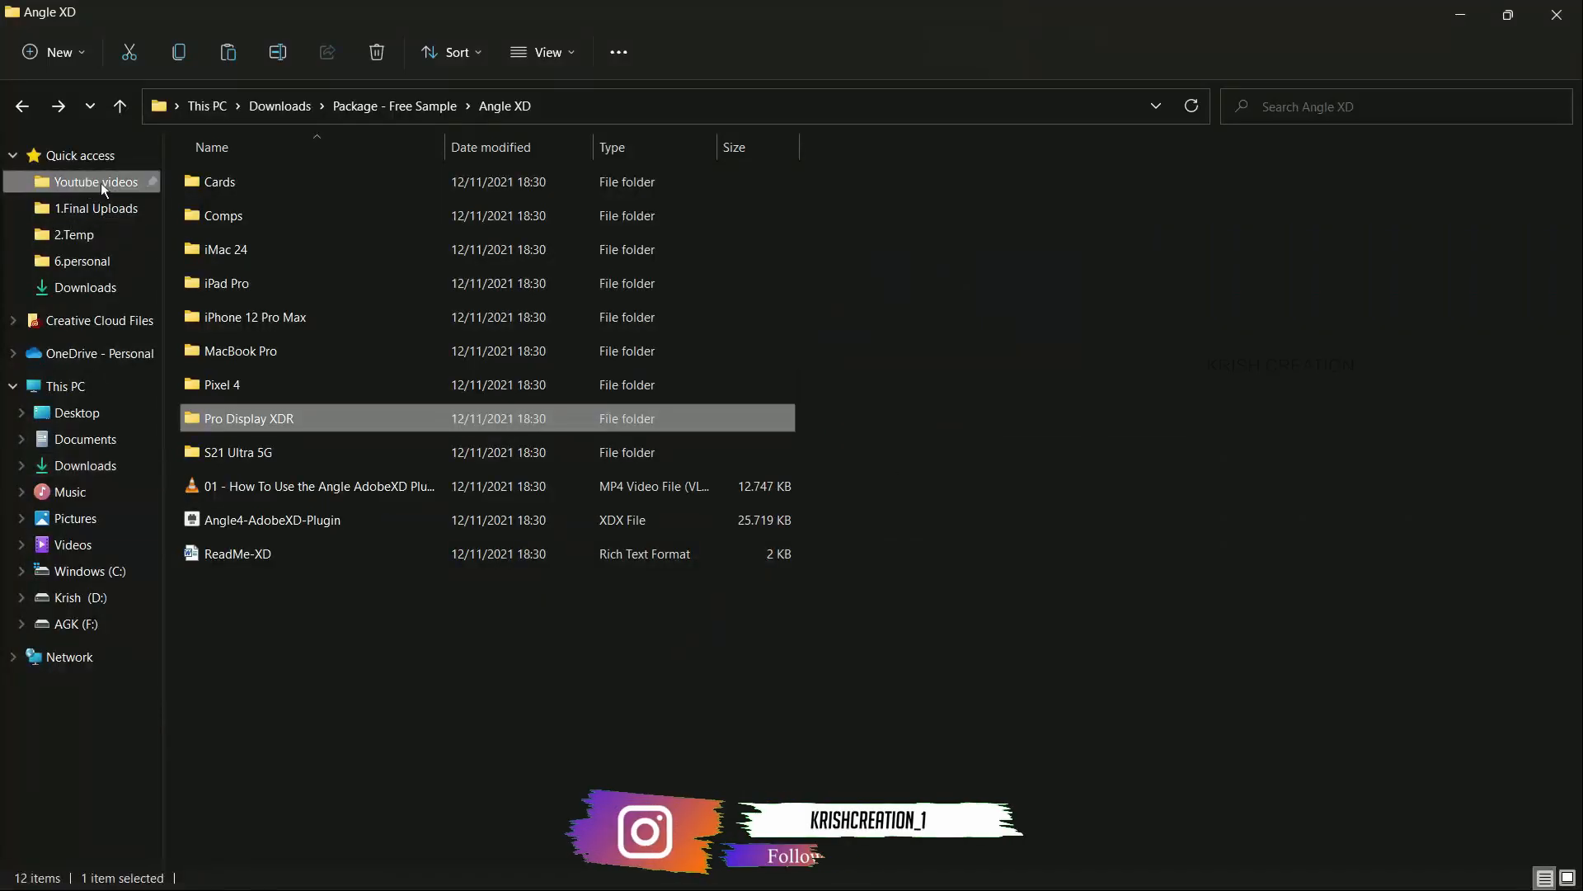
click(101, 181)
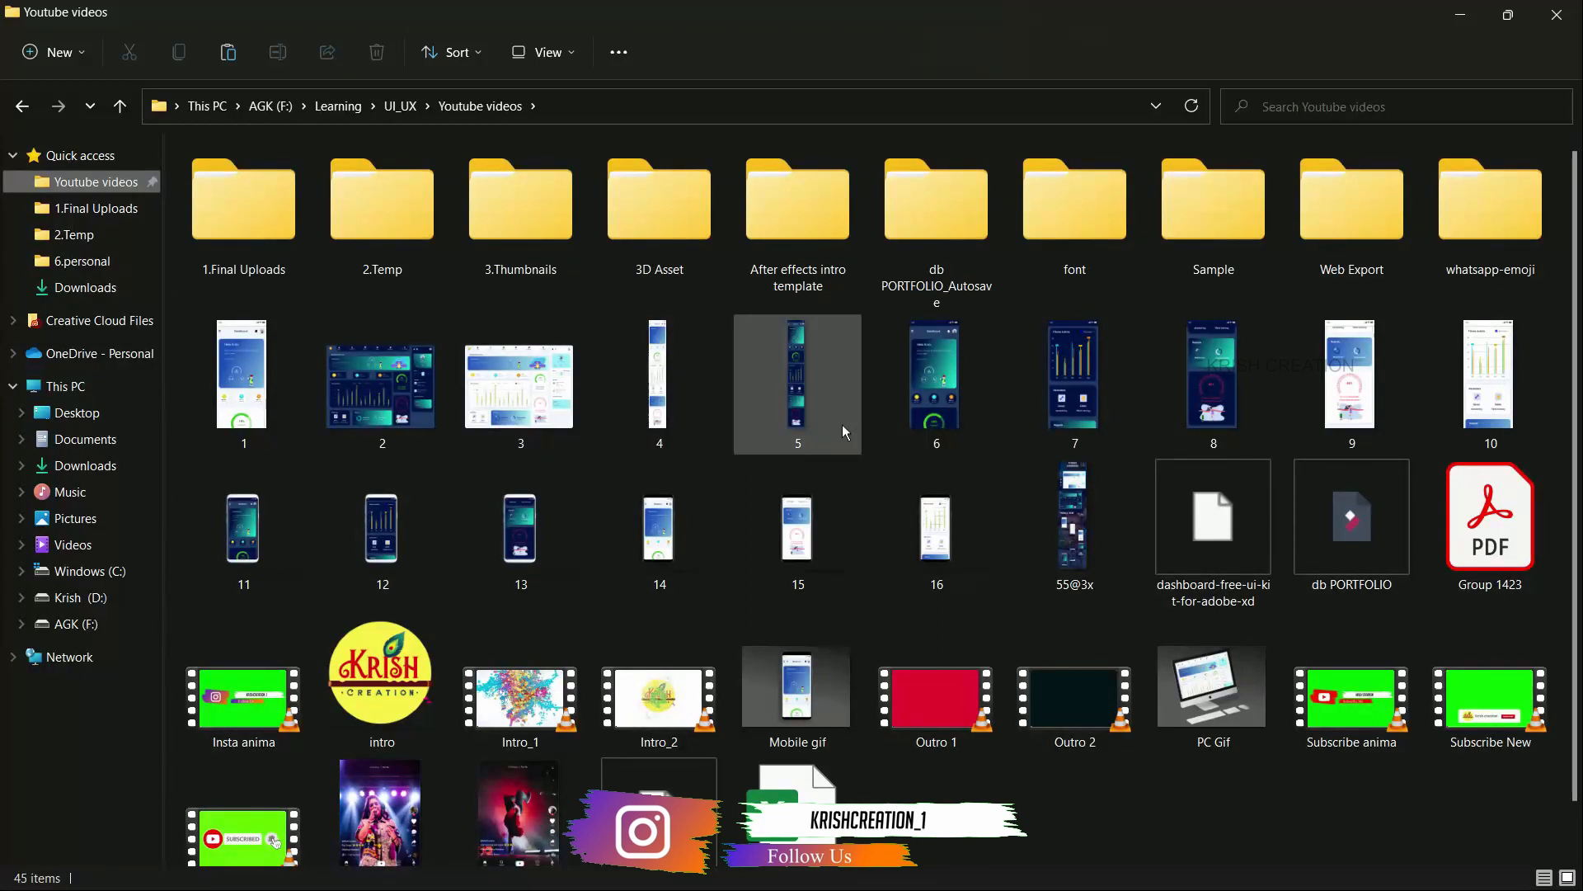
click(1340, 363)
click(260, 352)
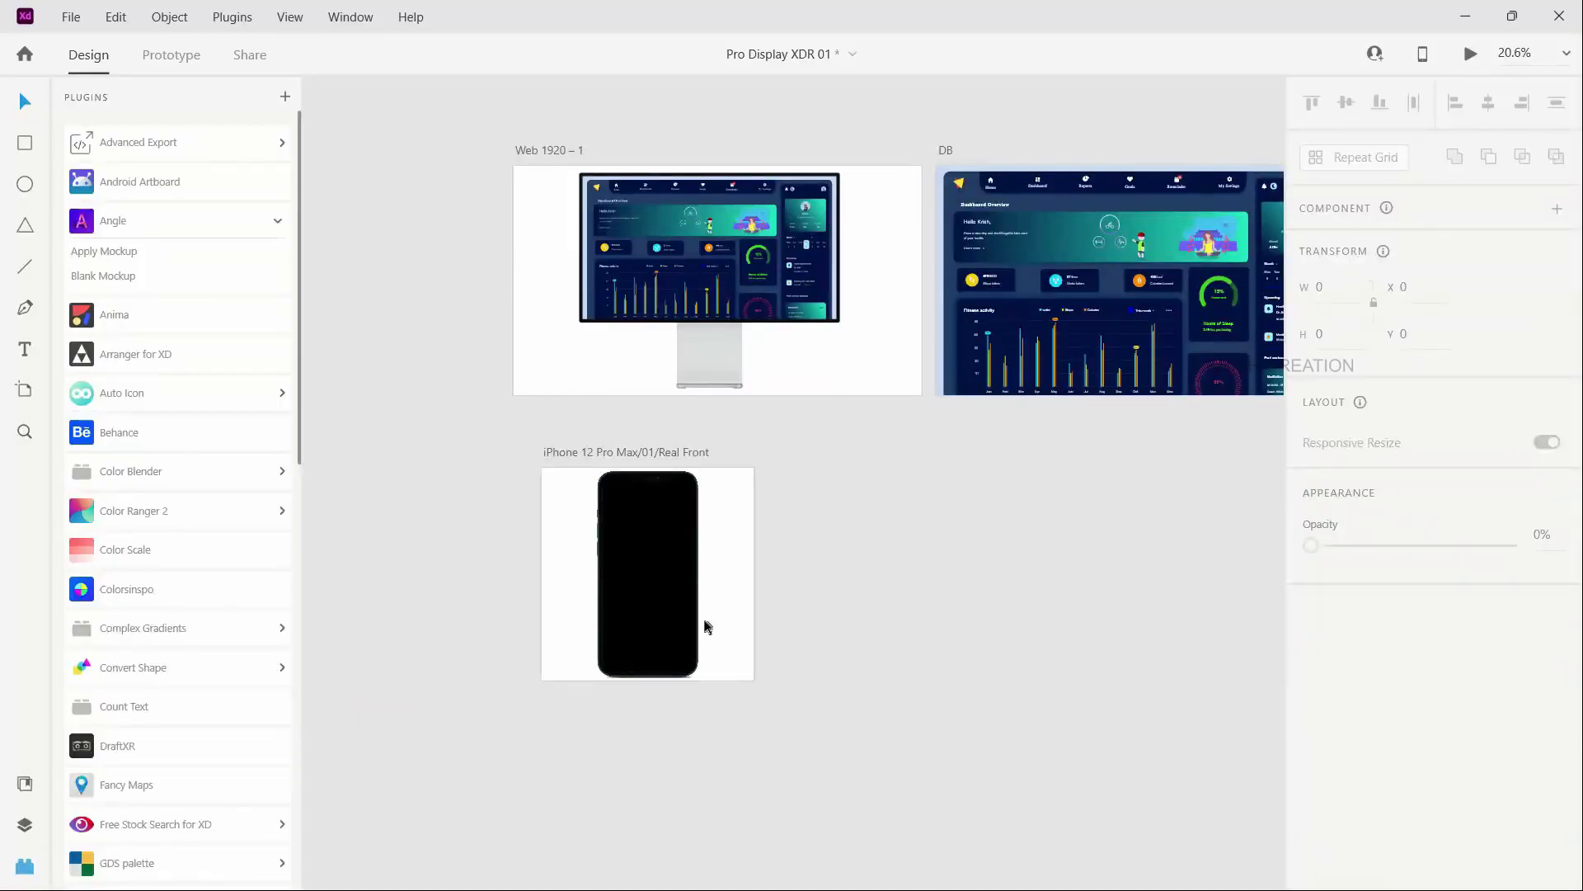
- Paste the copied image's appearance onto the innermost Screen layer of the iPhone 12 Pro Max mockup in Adobe XD, and deselect it
click(660, 590)
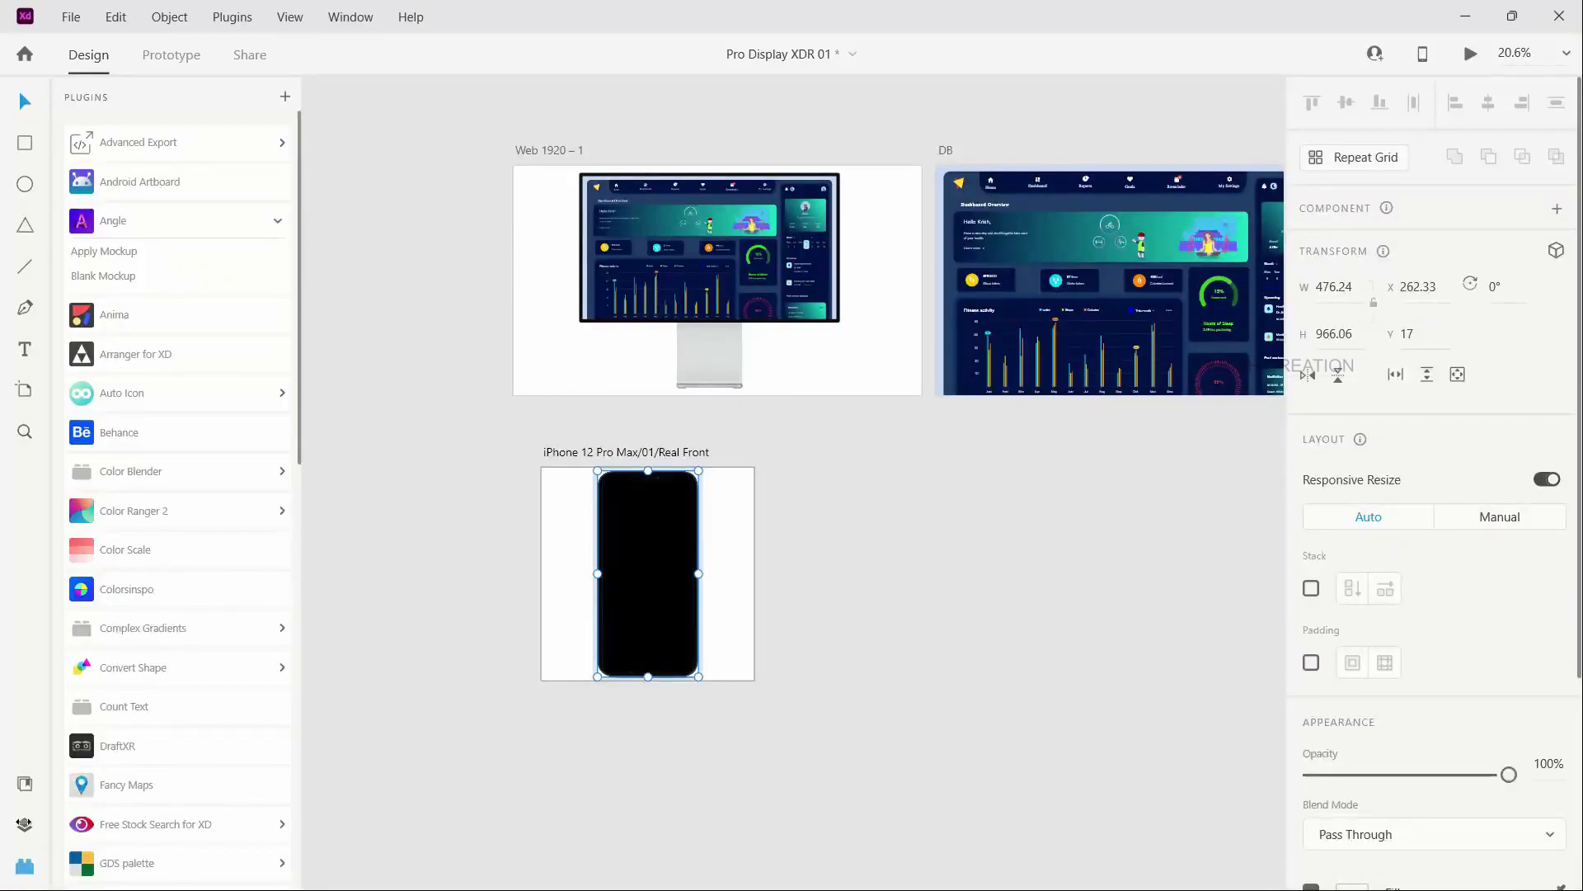
key(ctrl+y)
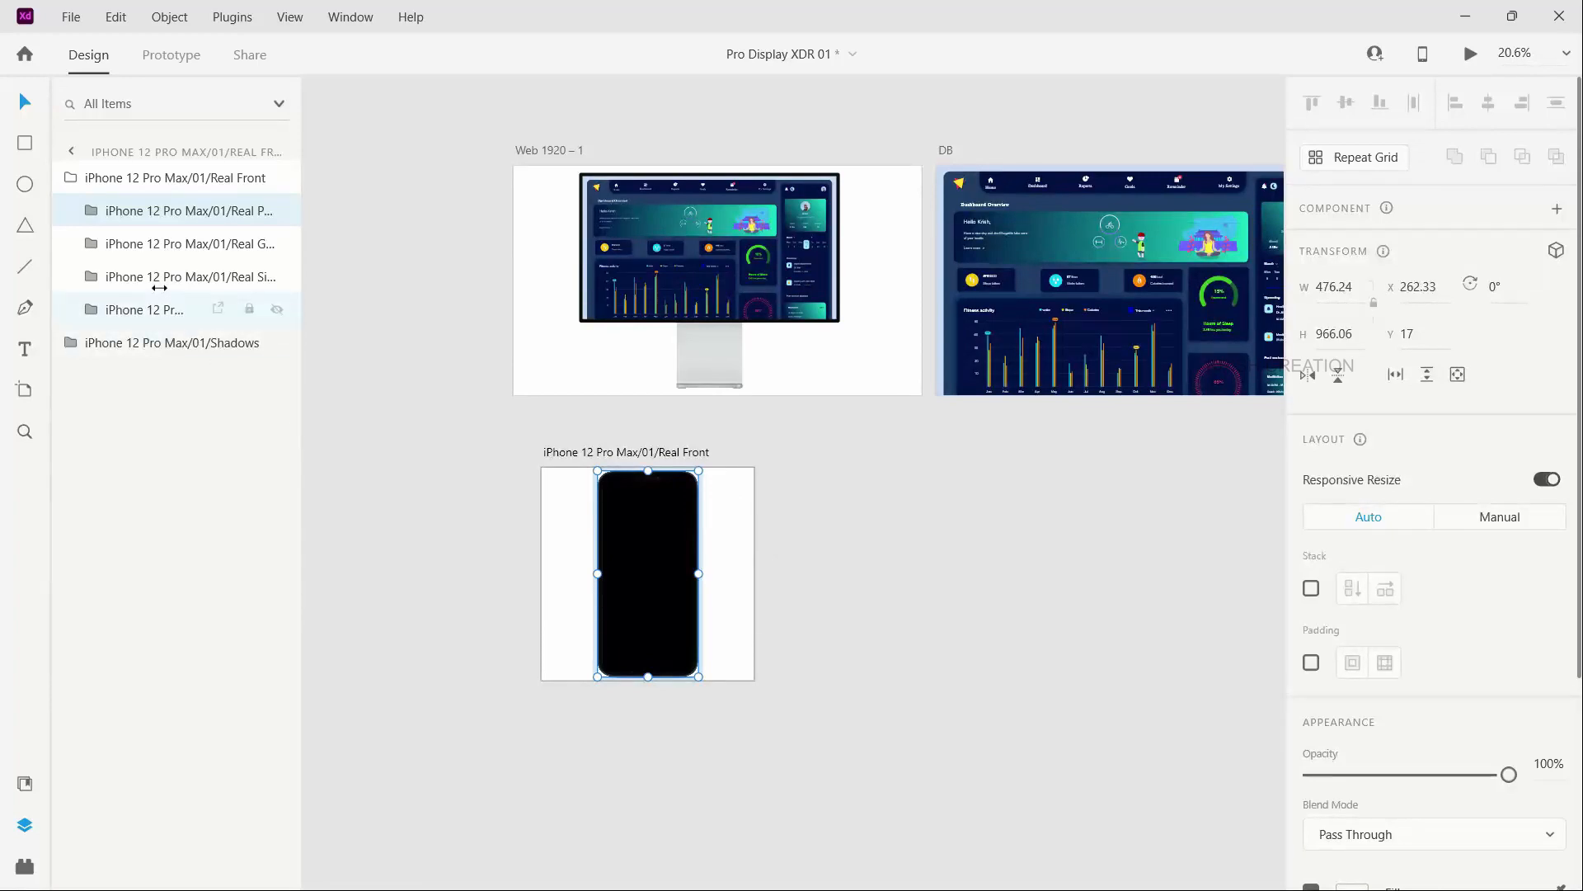
double_click(627, 586)
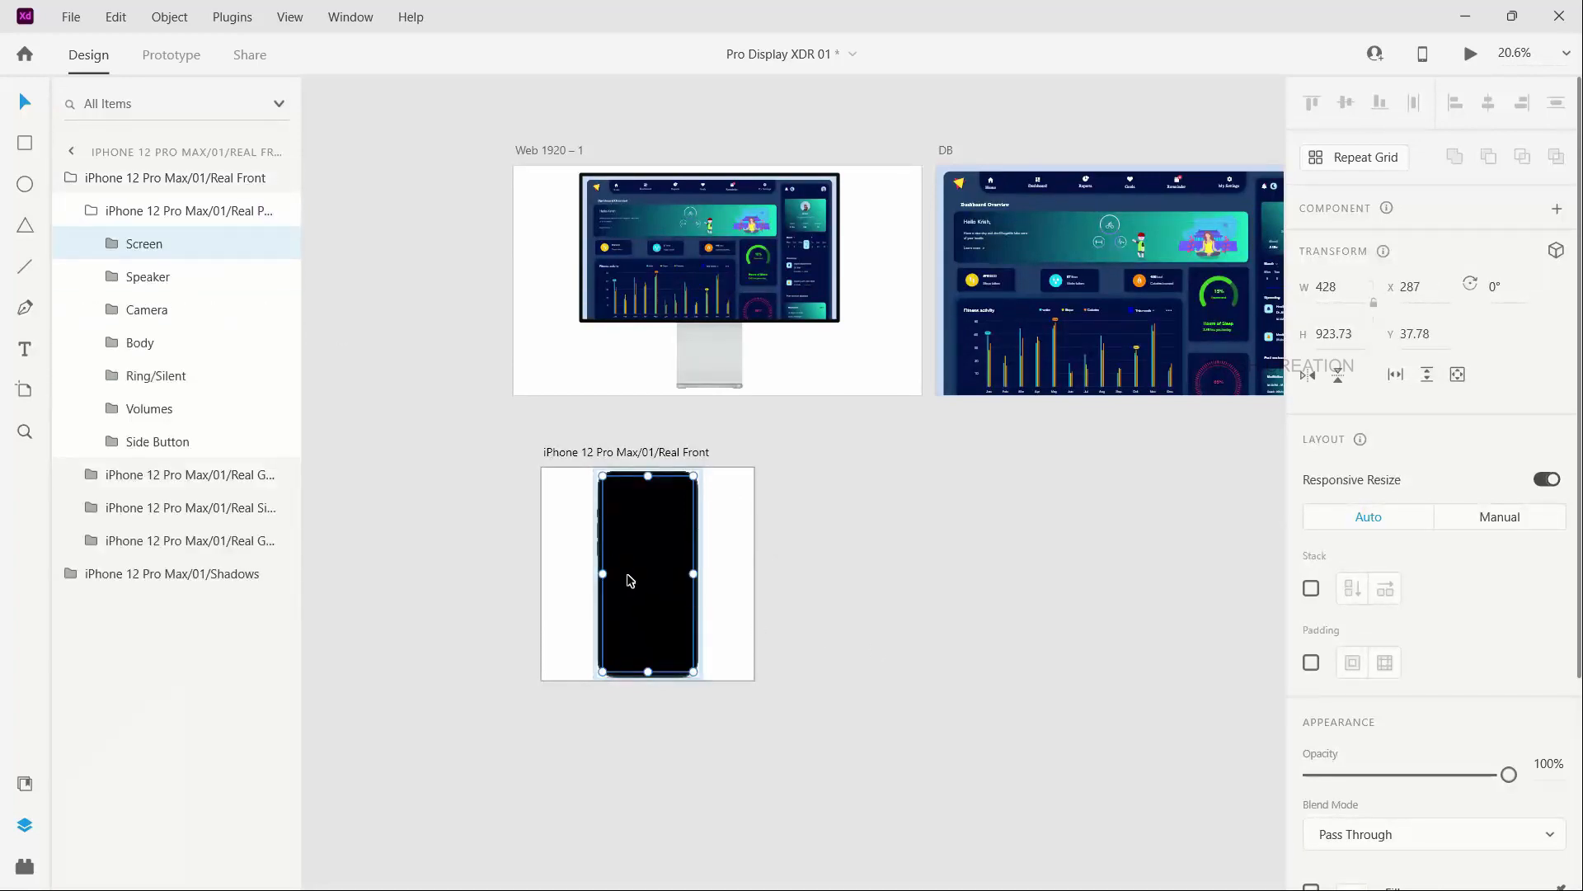
double_click(636, 576)
click(128, 305)
click(132, 278)
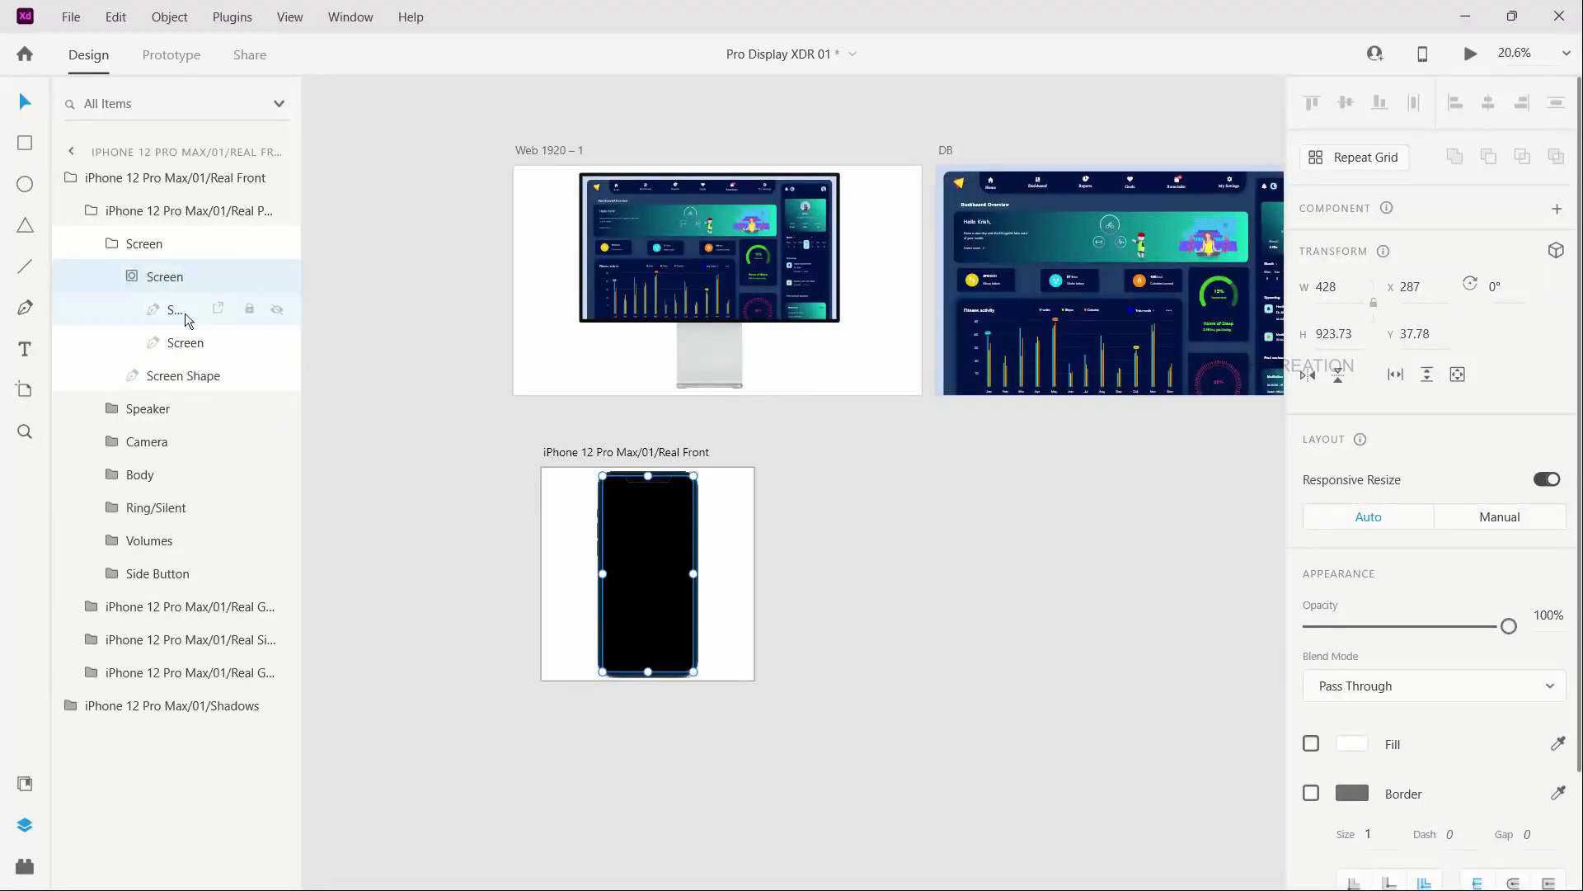
click(182, 344)
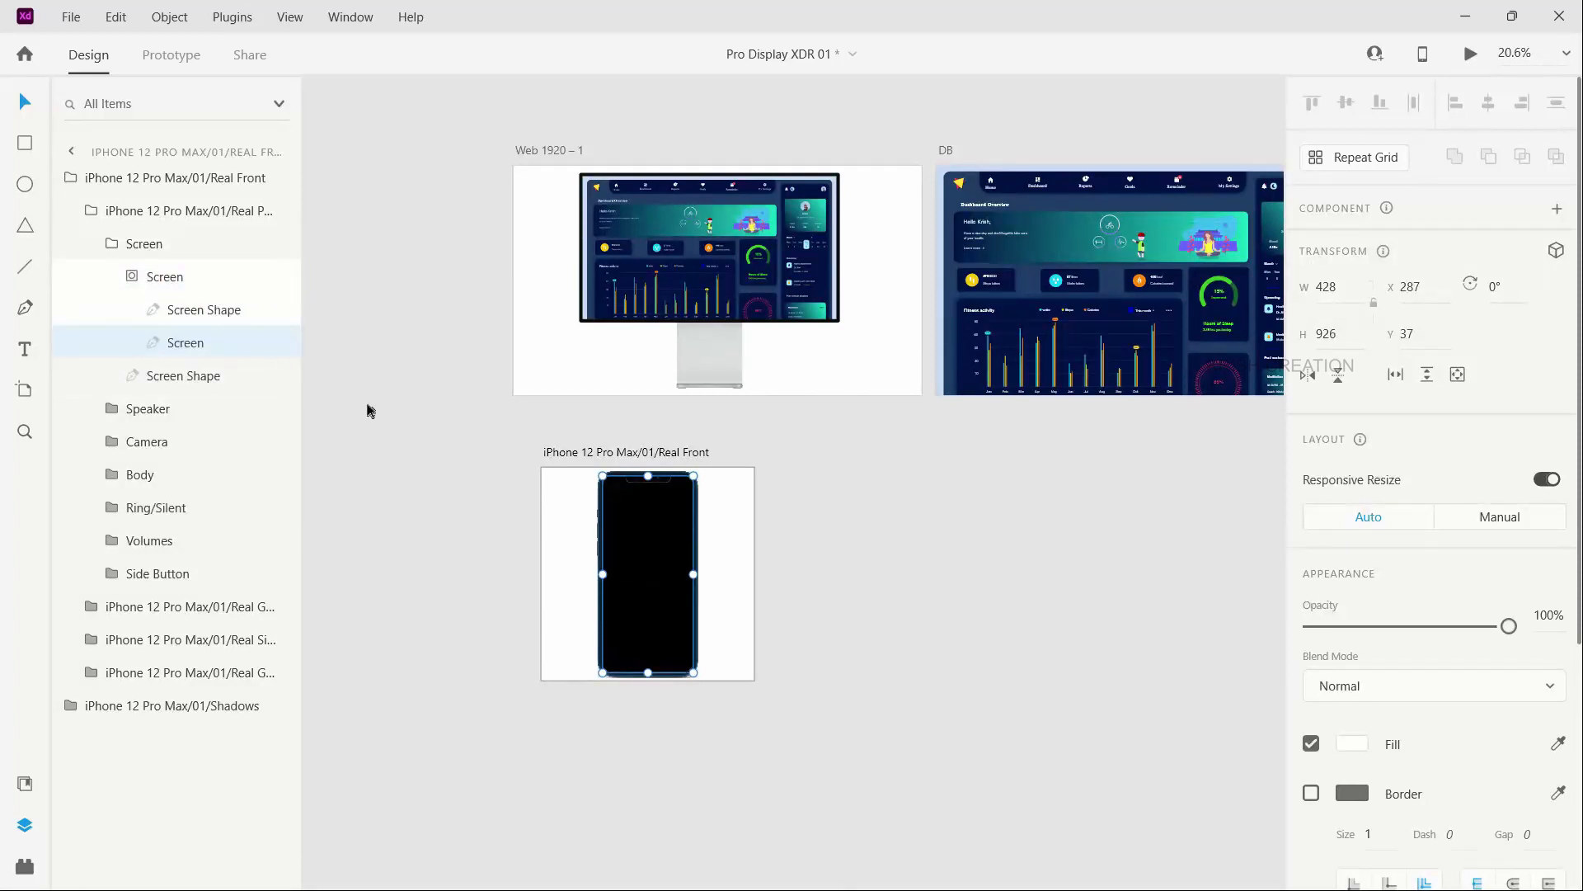
right_click(624, 545)
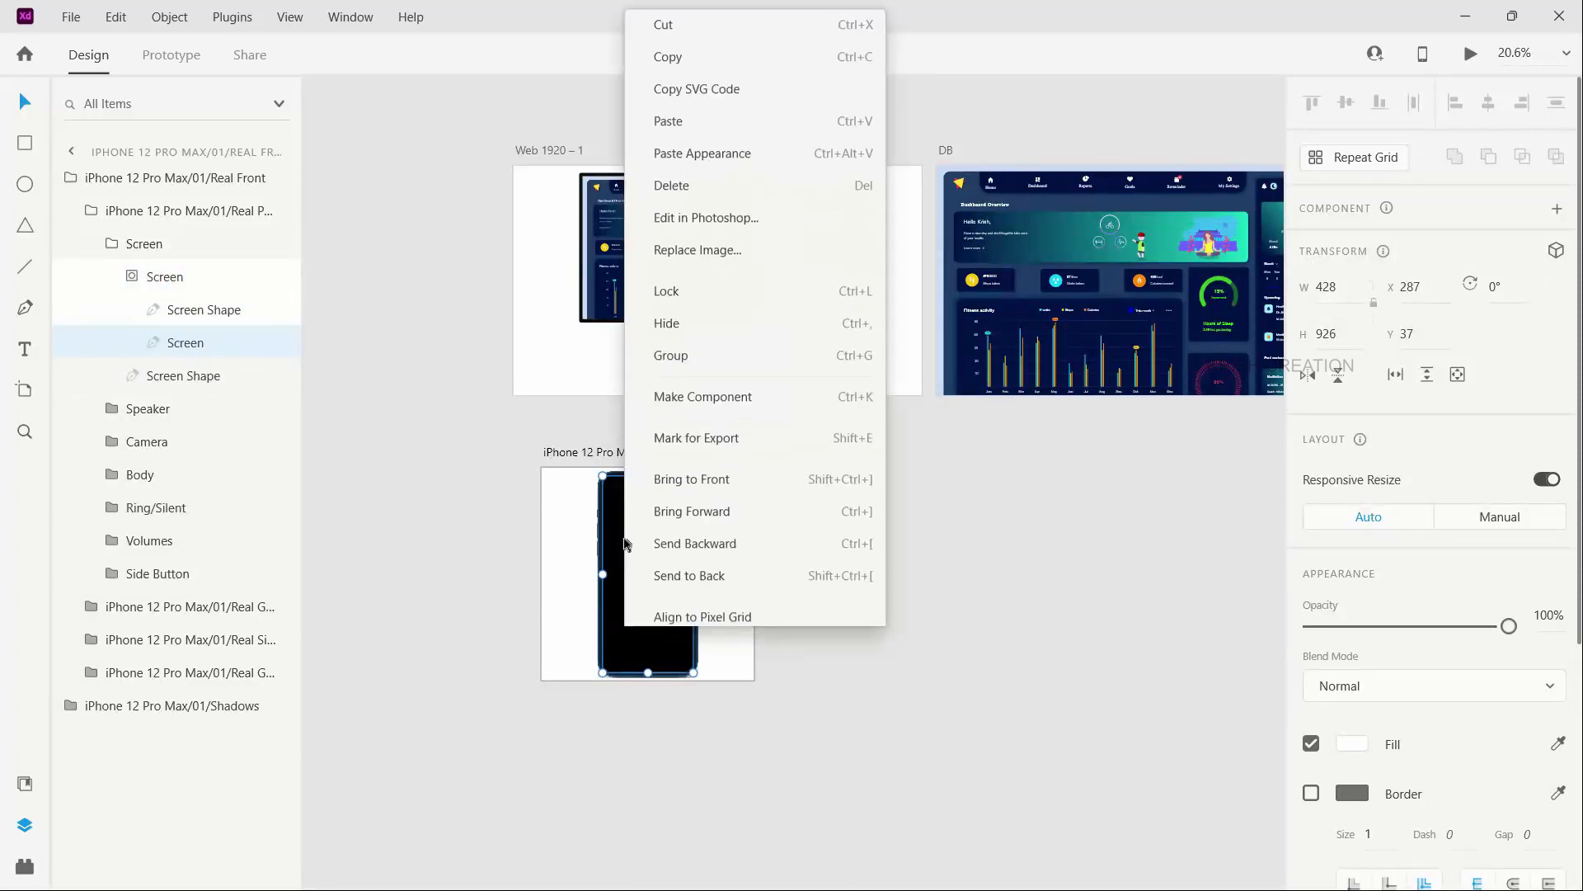
click(699, 145)
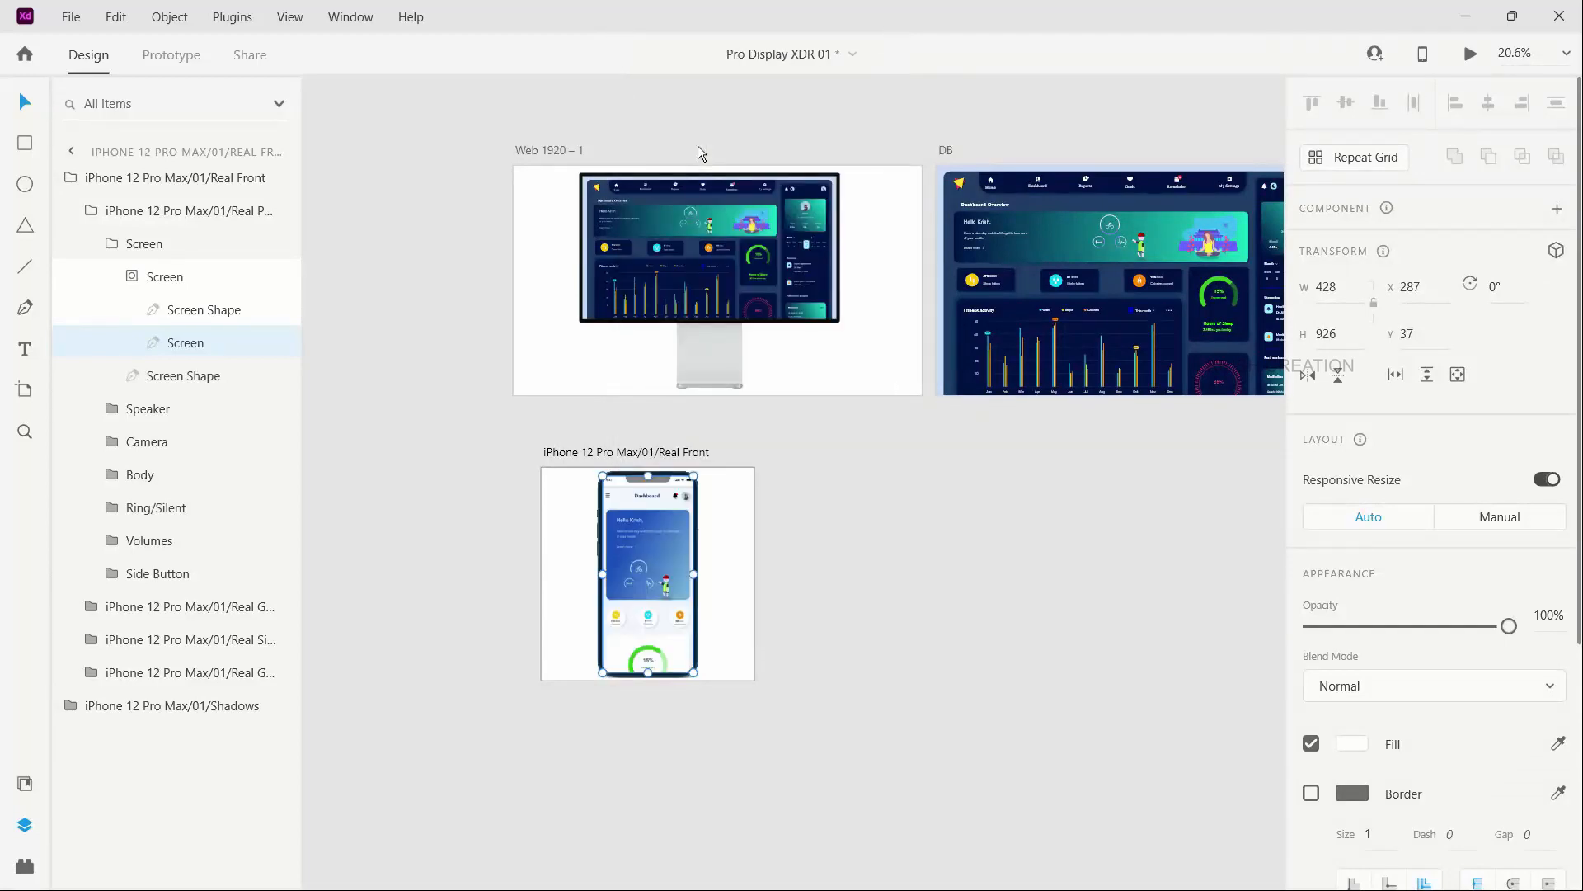
click(800, 554)
- Examine the phone mockup's screen up close and compare it with the monitor mockup and DB artboards
scroll(623, 564, up, 4)
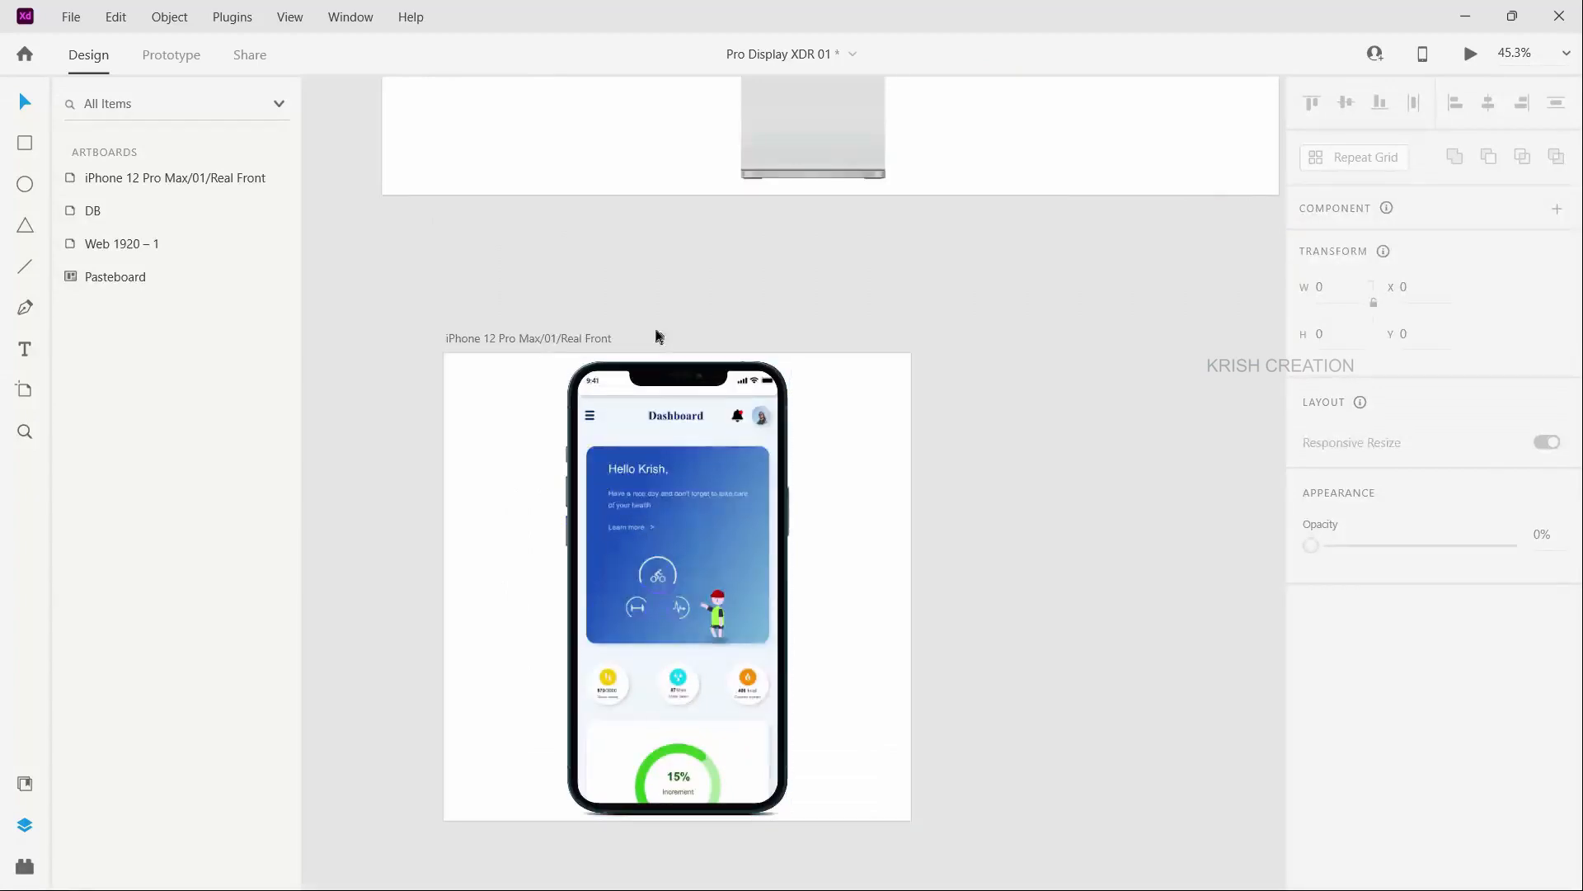
scroll(824, 470, down, 4)
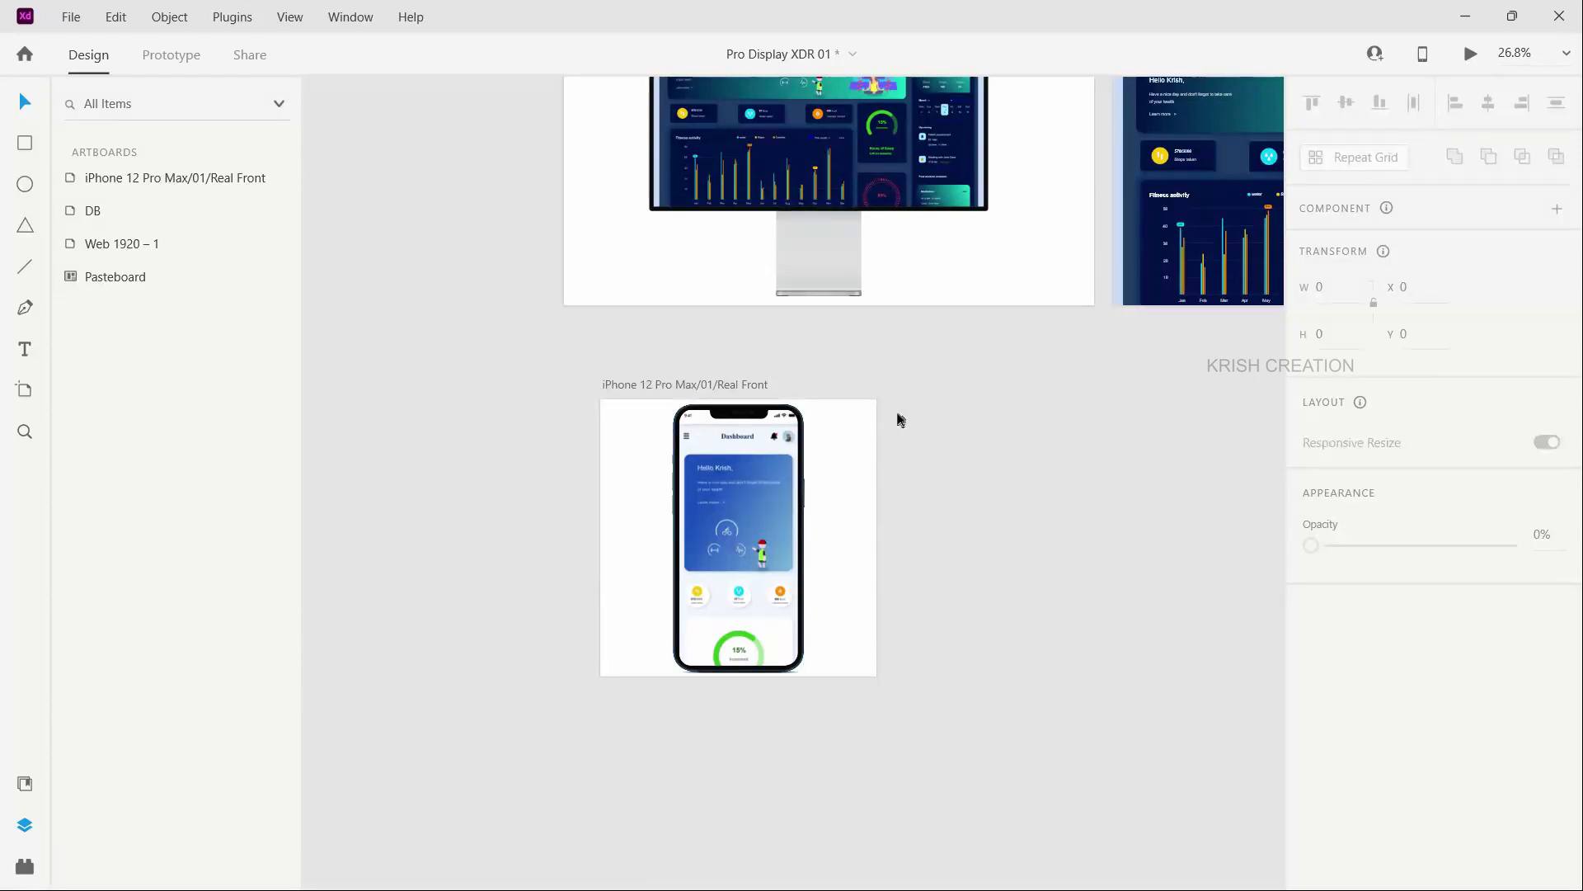
scroll(905, 395, down, 1)
scroll(989, 330, up, 4)
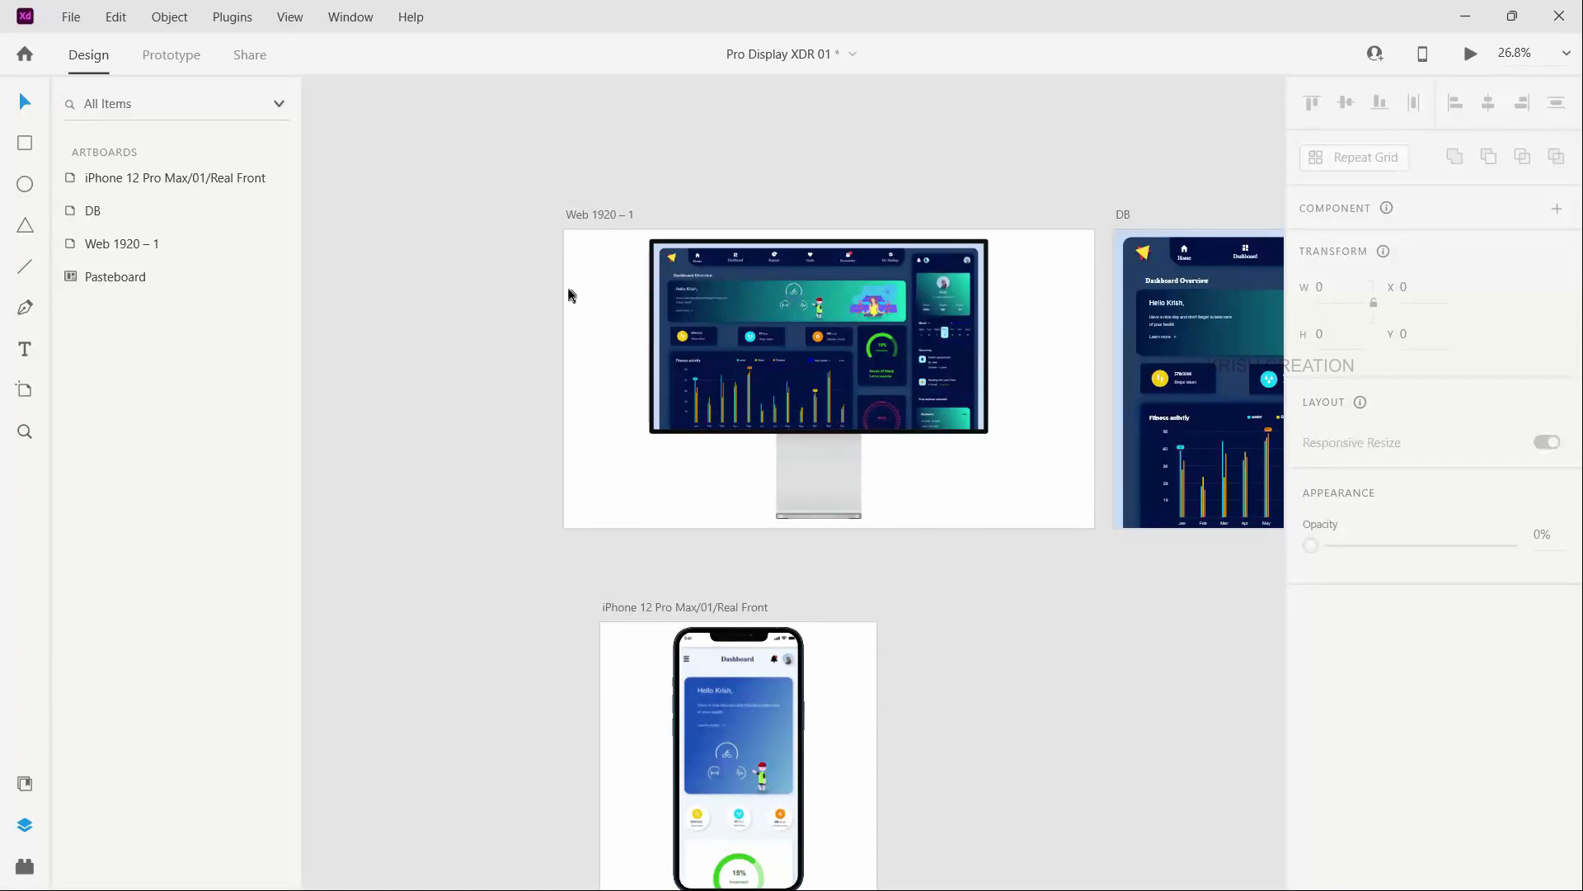
scroll(570, 295, down, 1)
scroll(570, 295, down, 1)
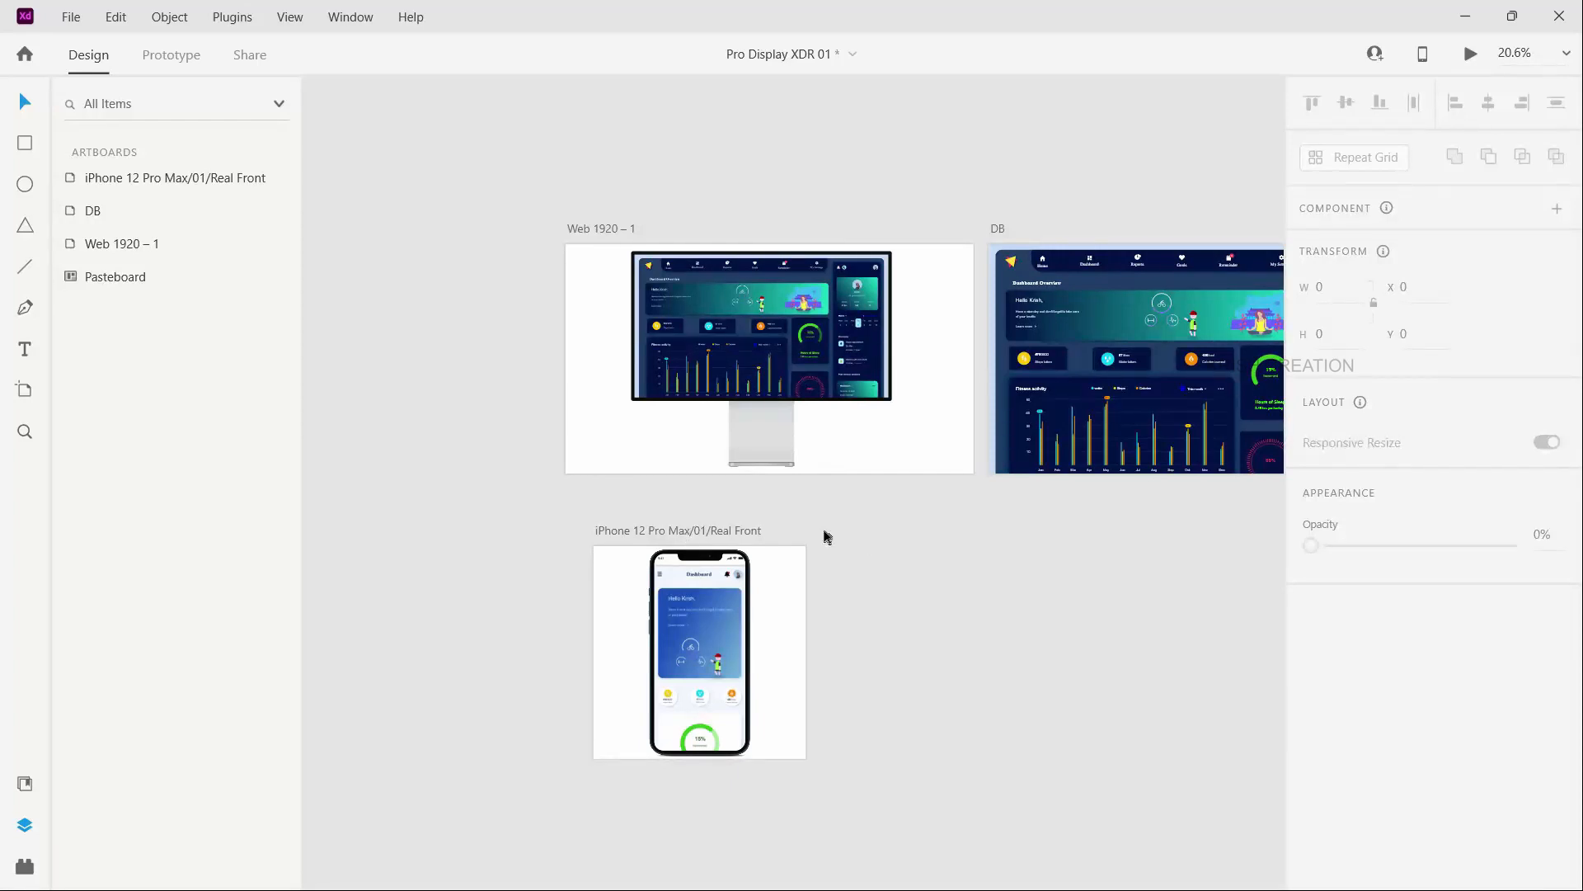
scroll(827, 537, right, 1)
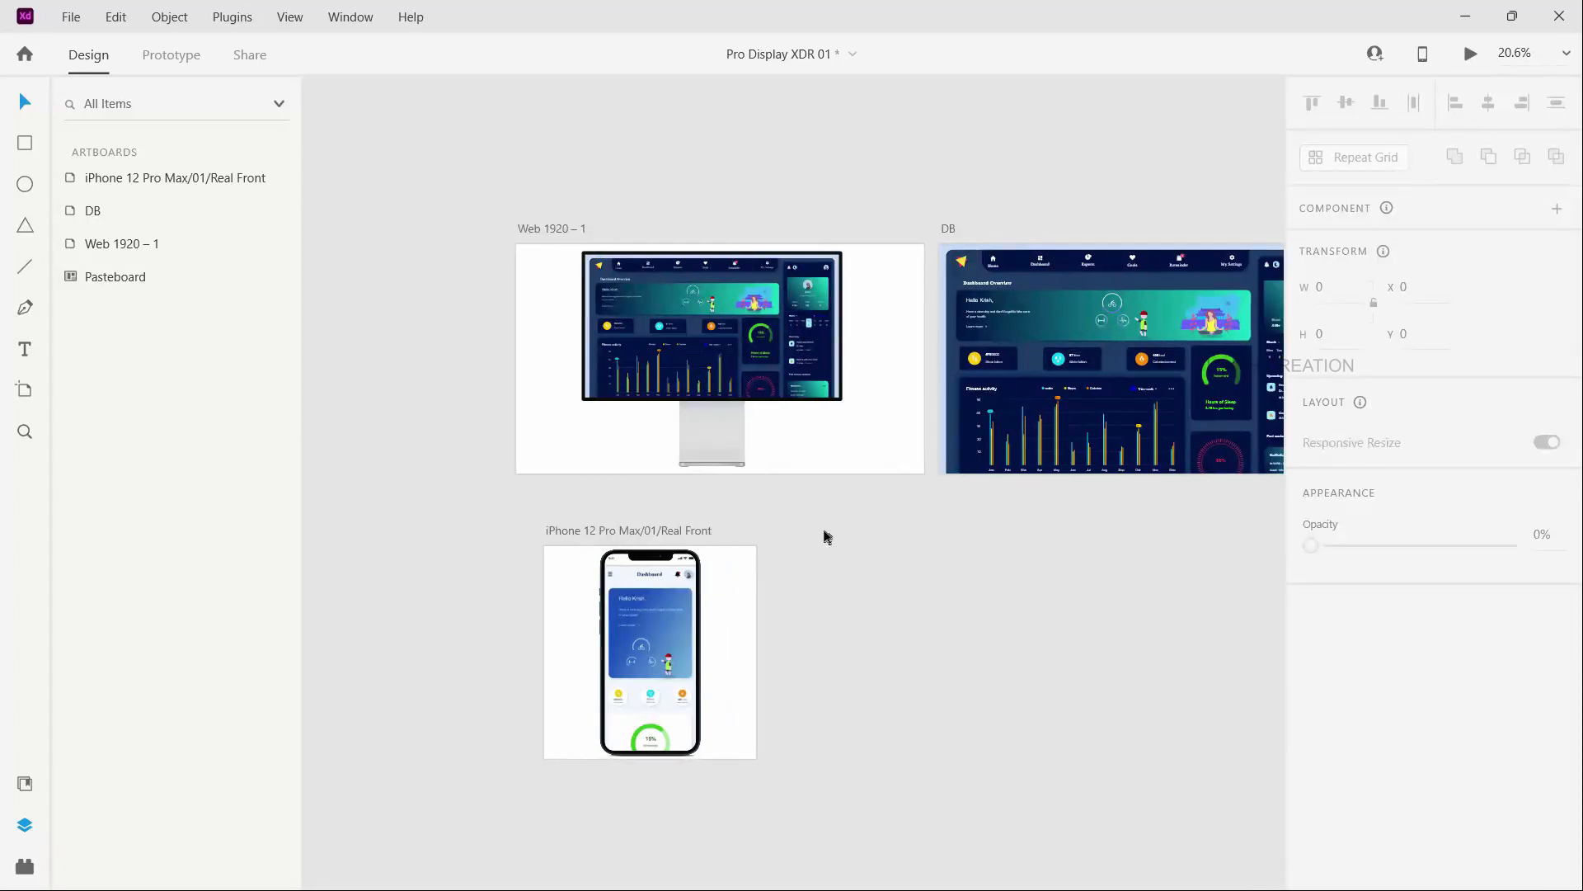
scroll(827, 537, down, 3)
scroll(861, 412, down, 3)
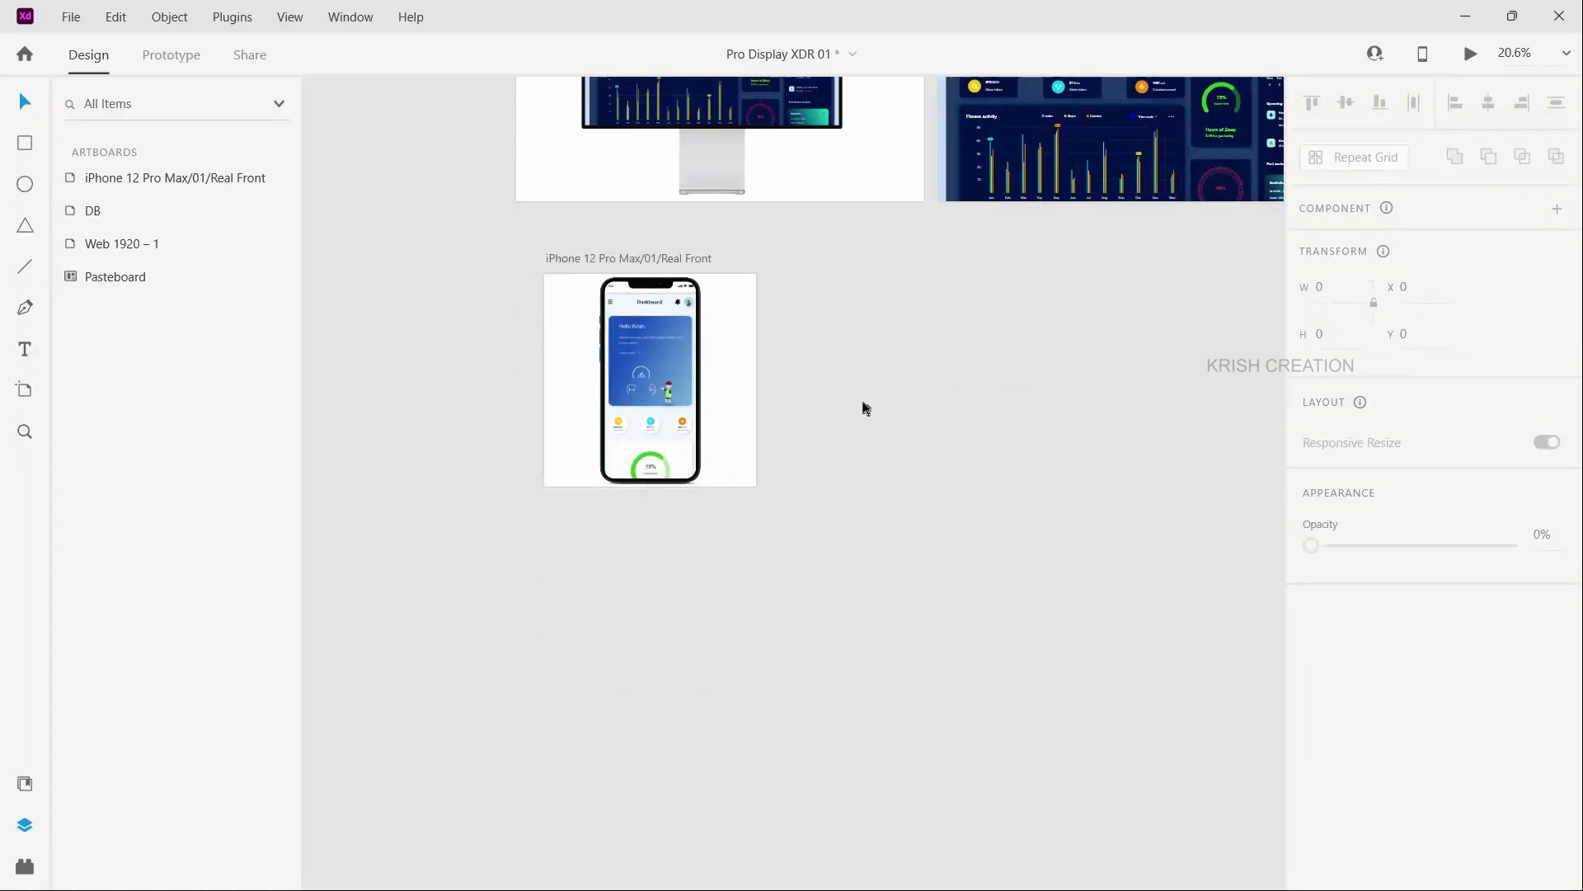
scroll(862, 407, up, 4)
scroll(862, 406, right, 3)
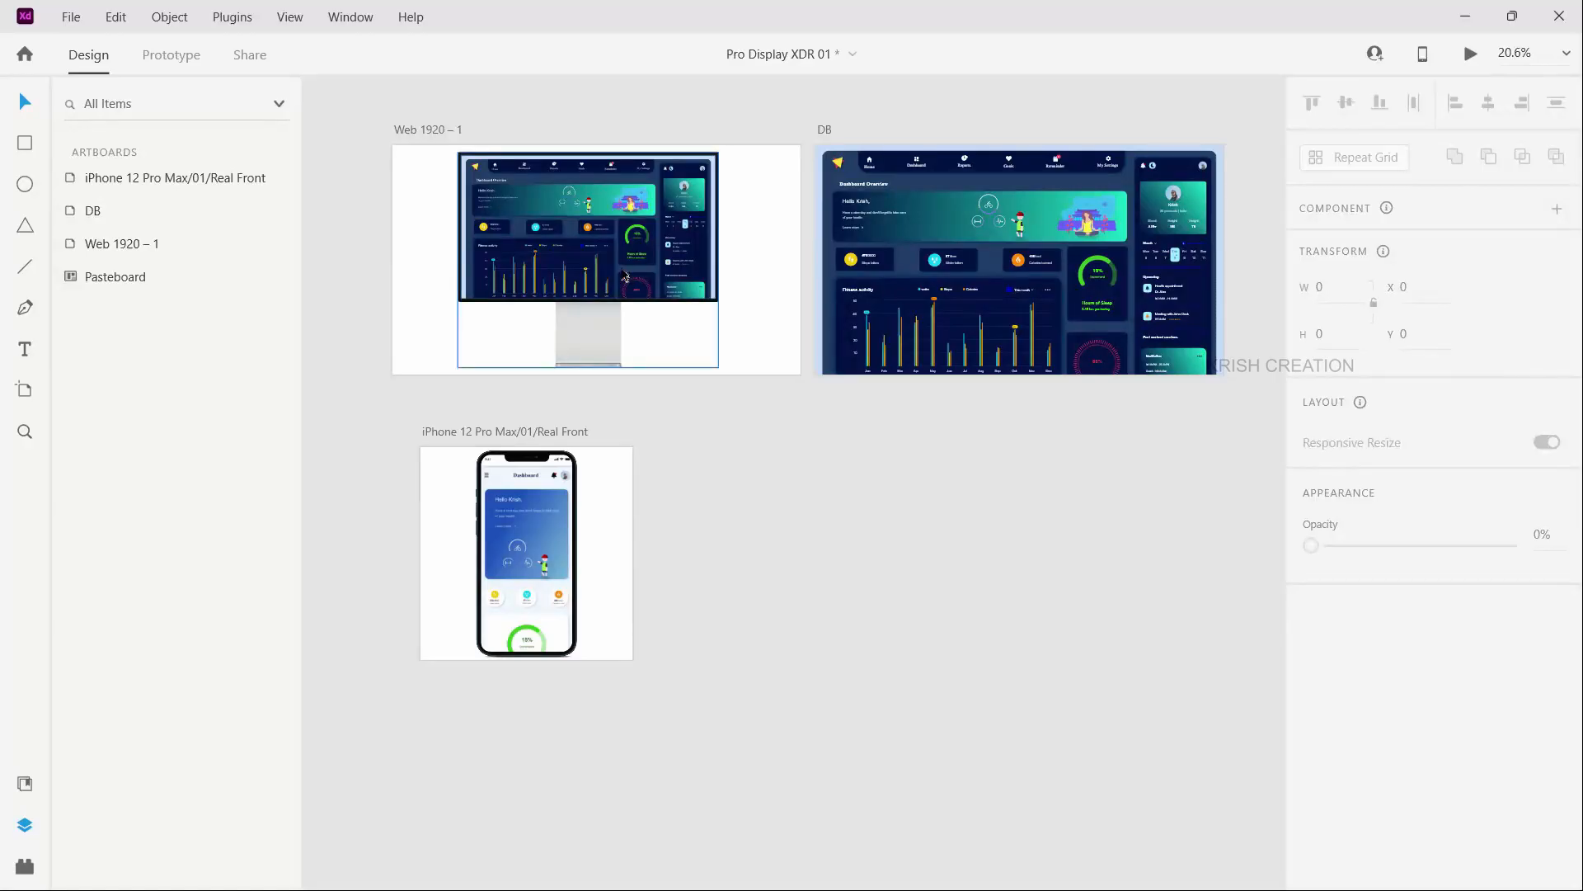